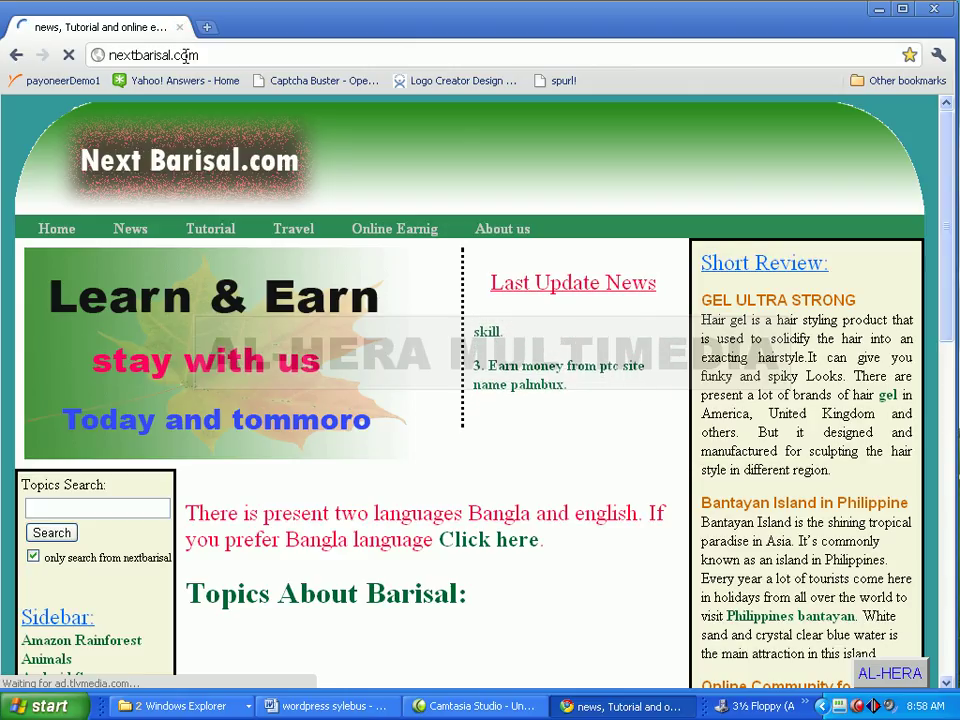
{"action": "left_click", "coordinate": [186, 55]}
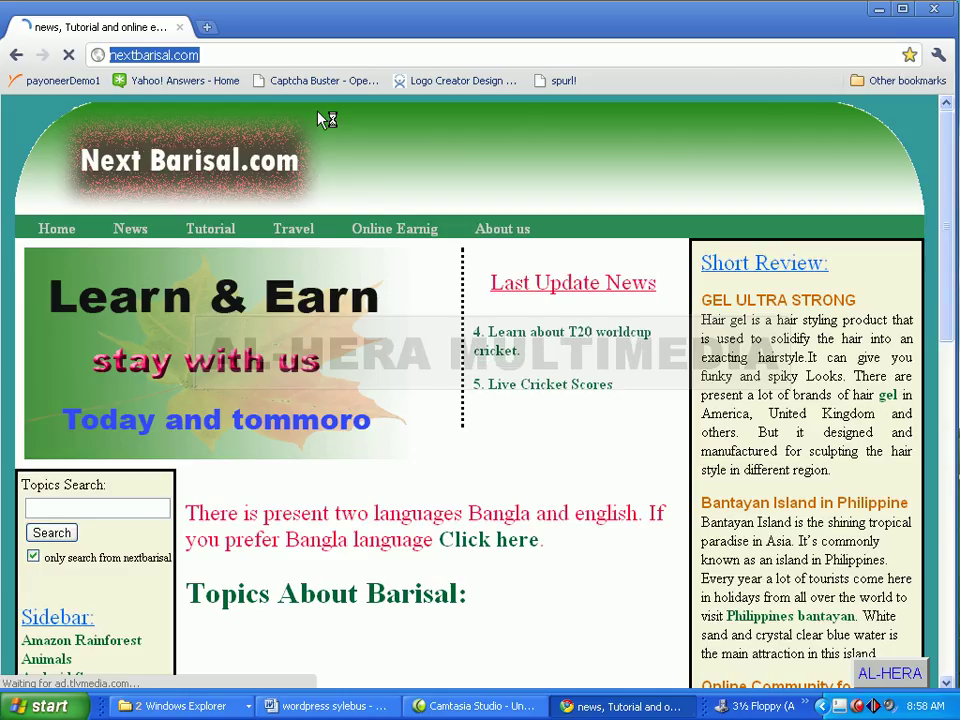
{"action": "left_click", "coordinate": [242, 55]}
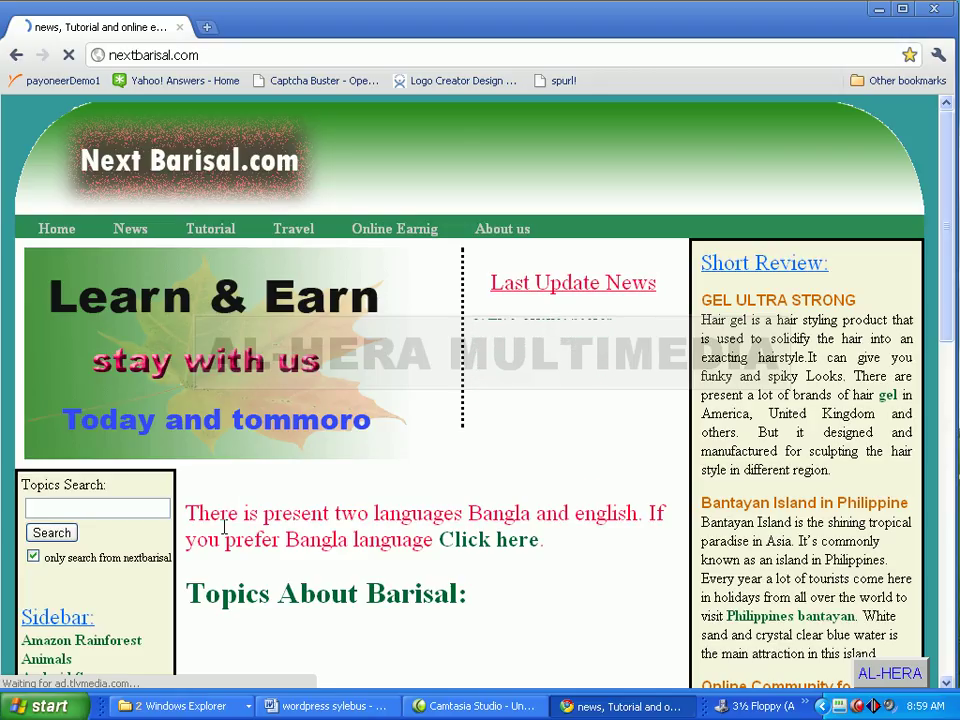
Step: Switch to Windows Explorer and bring up the D:\source file\software folder
{"action": "left_click", "coordinate": [185, 705]}
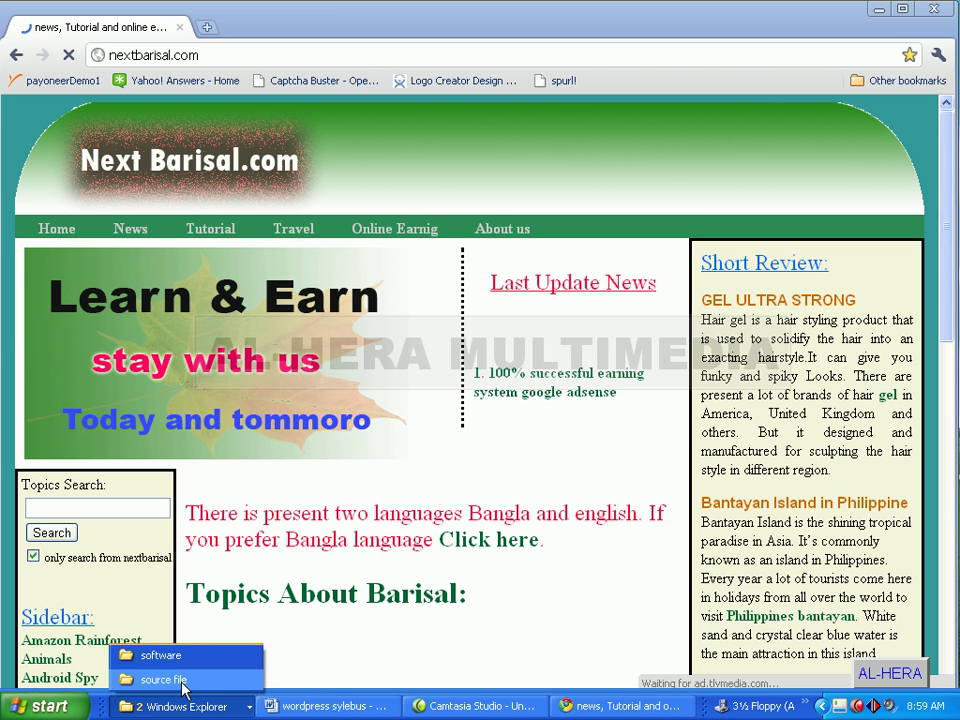
{"action": "left_click", "coordinate": [160, 680]}
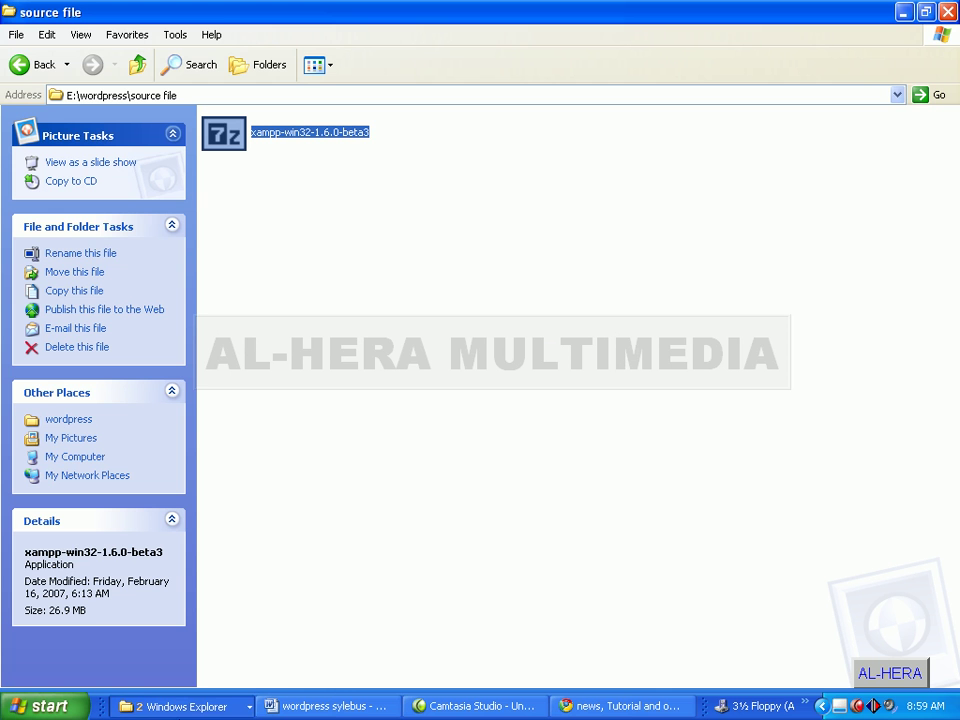
{"action": "left_click", "coordinate": [185, 705]}
{"action": "left_click", "coordinate": [184, 658]}
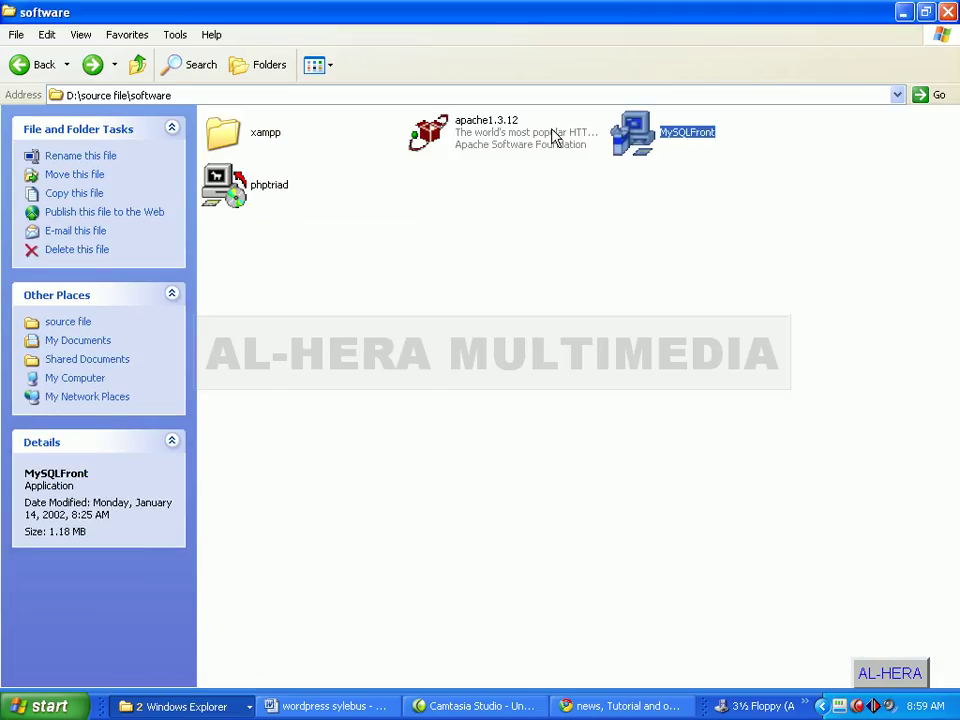
Step: Examine the apache1.3.12, MySQLFront and phptriad installers and the xampp folder in the software folder
{"action": "mouse_move", "coordinate": [490, 139]}
{"action": "left_click", "coordinate": [677, 167]}
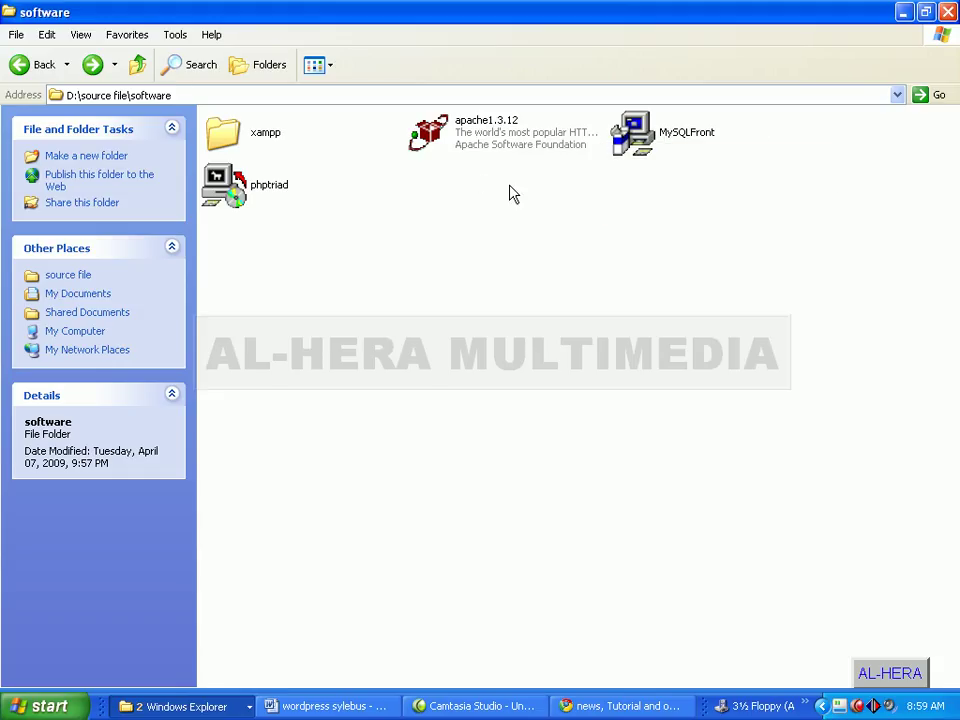
{"action": "left_click", "coordinate": [482, 140]}
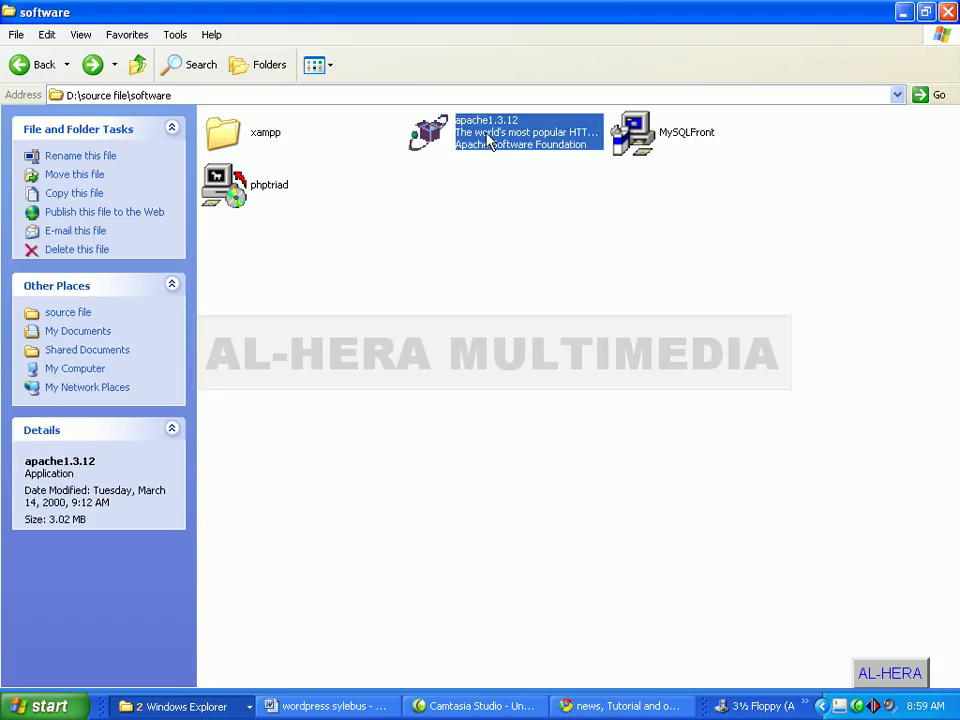
{"action": "left_click", "coordinate": [681, 146]}
{"action": "left_click", "coordinate": [276, 193]}
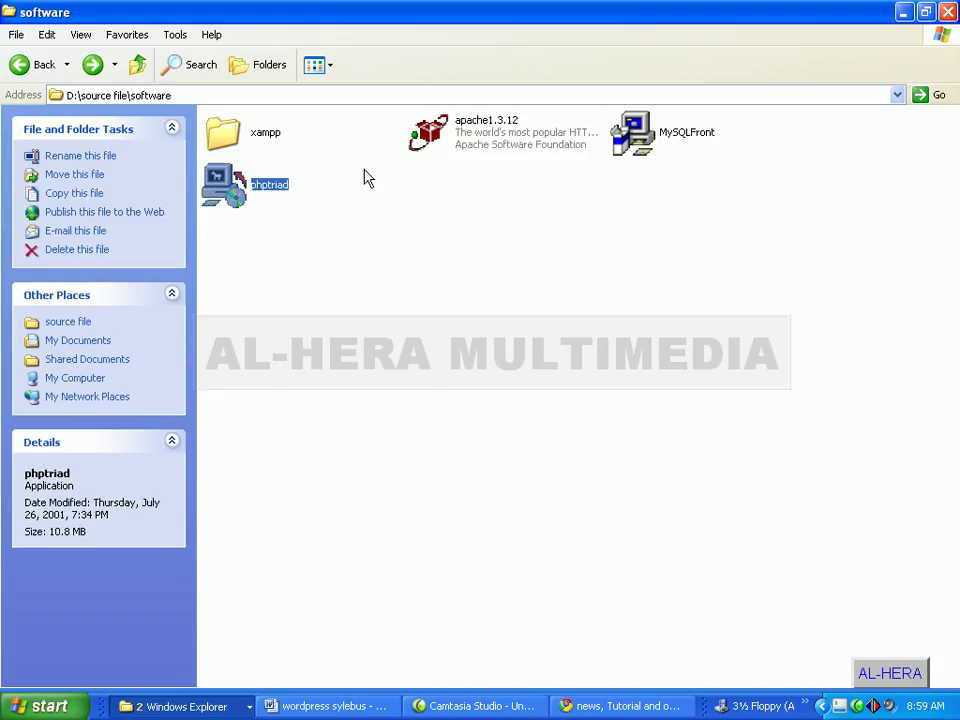
{"action": "left_click", "coordinate": [480, 150]}
{"action": "left_click", "coordinate": [652, 146]}
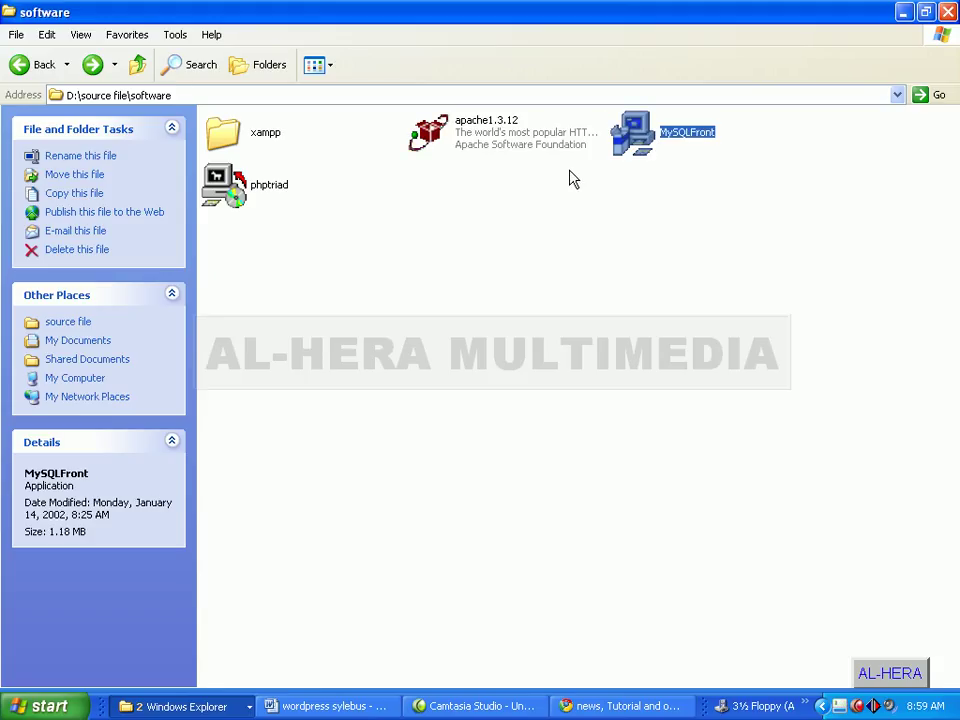
{"action": "left_click", "coordinate": [500, 158]}
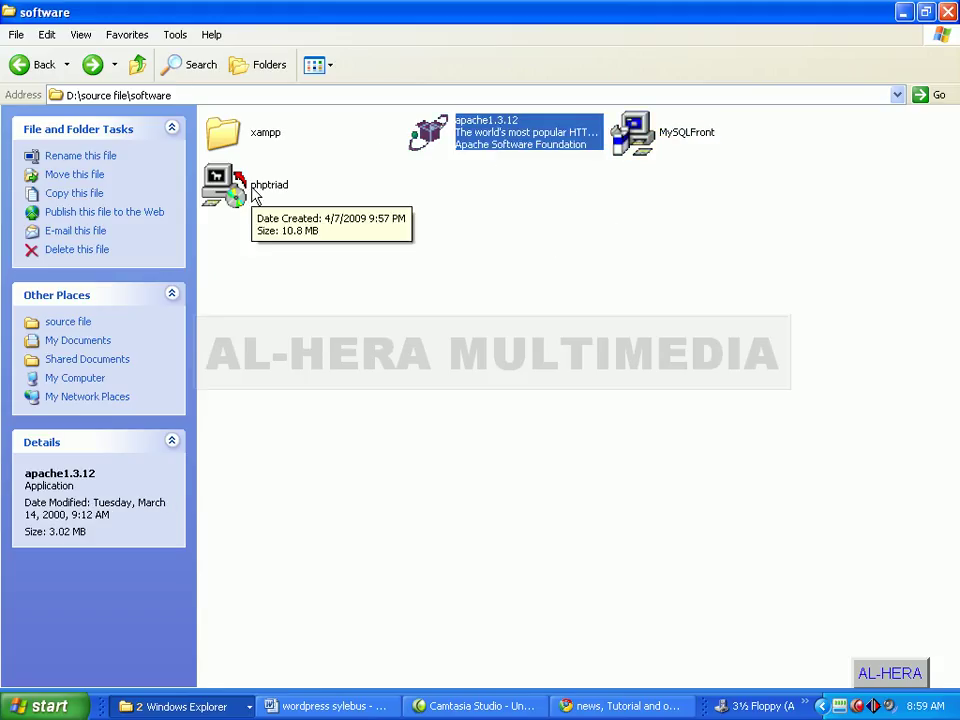
{"action": "left_click", "coordinate": [224, 140]}
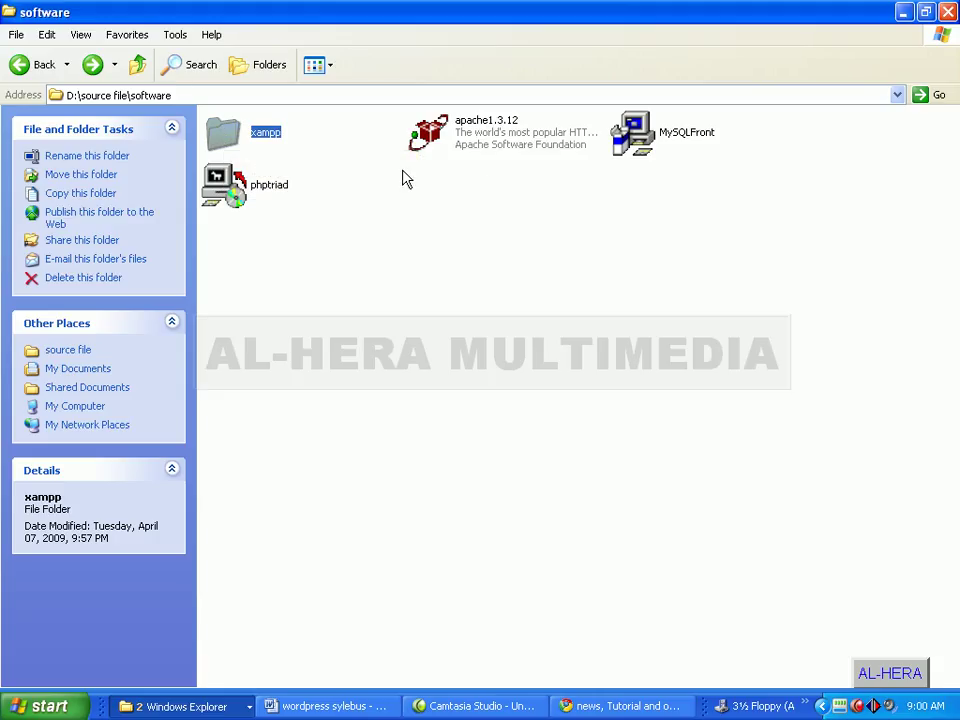
{"action": "left_click", "coordinate": [671, 150]}
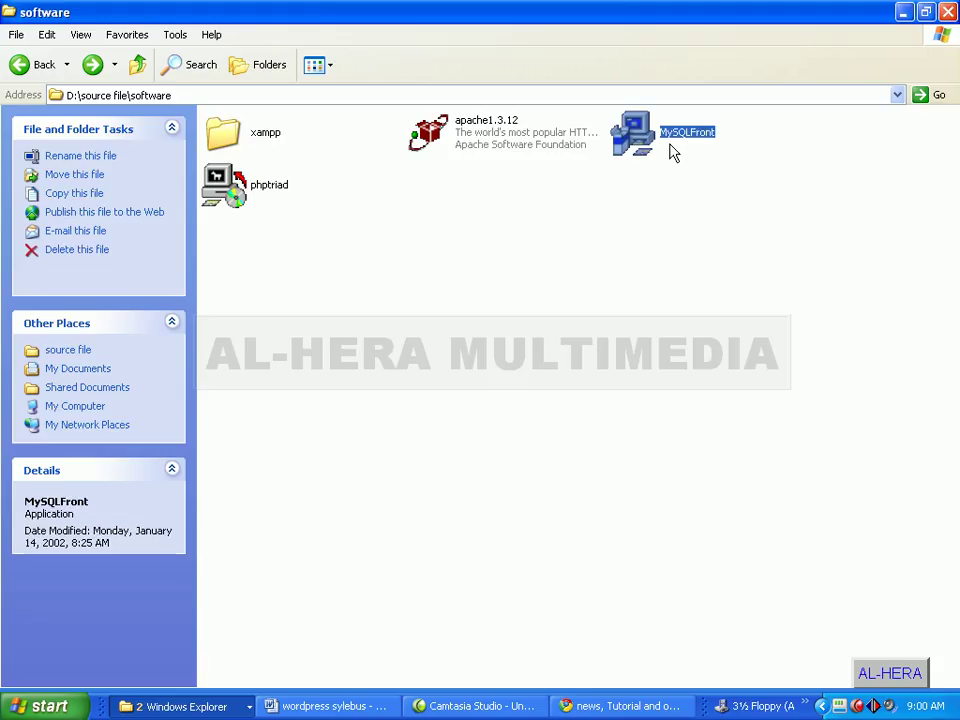
{"action": "left_click", "coordinate": [492, 148]}
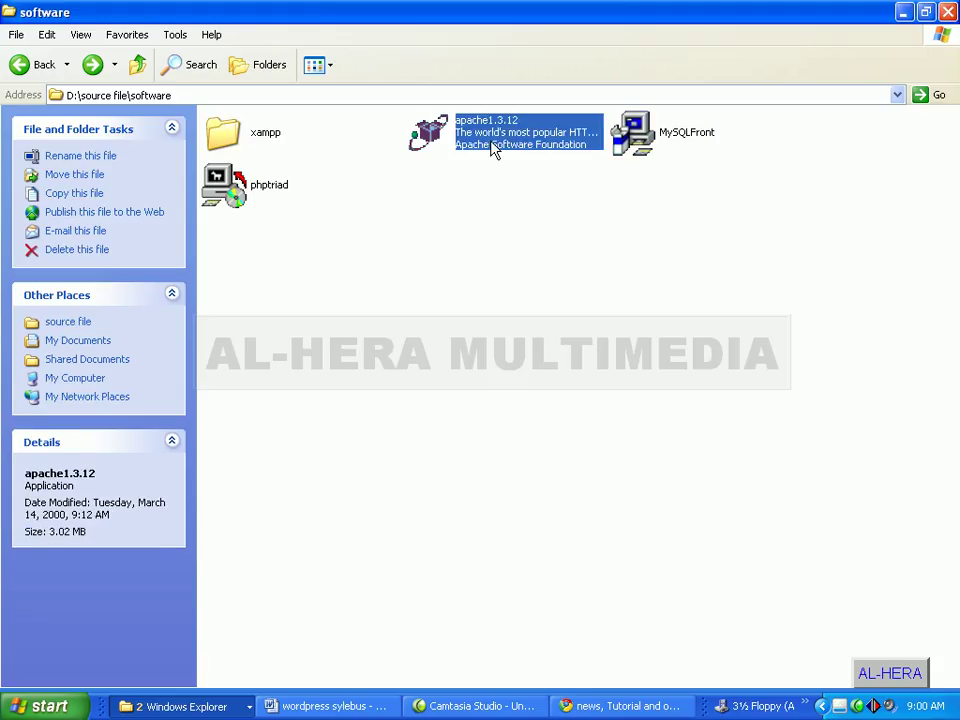
{"action": "left_click", "coordinate": [267, 189]}
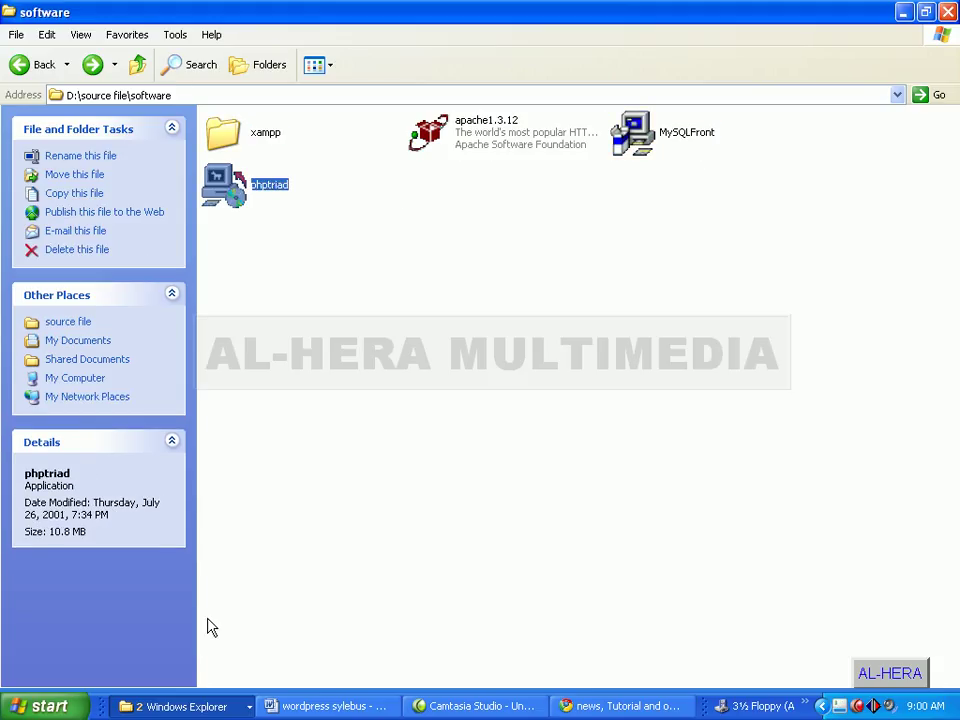
Step: Examine the xampp-win32-1.6.0-beta3 file in the E:\wordpress\source file folder, and minimize both folder windows
{"action": "left_click", "coordinate": [180, 706]}
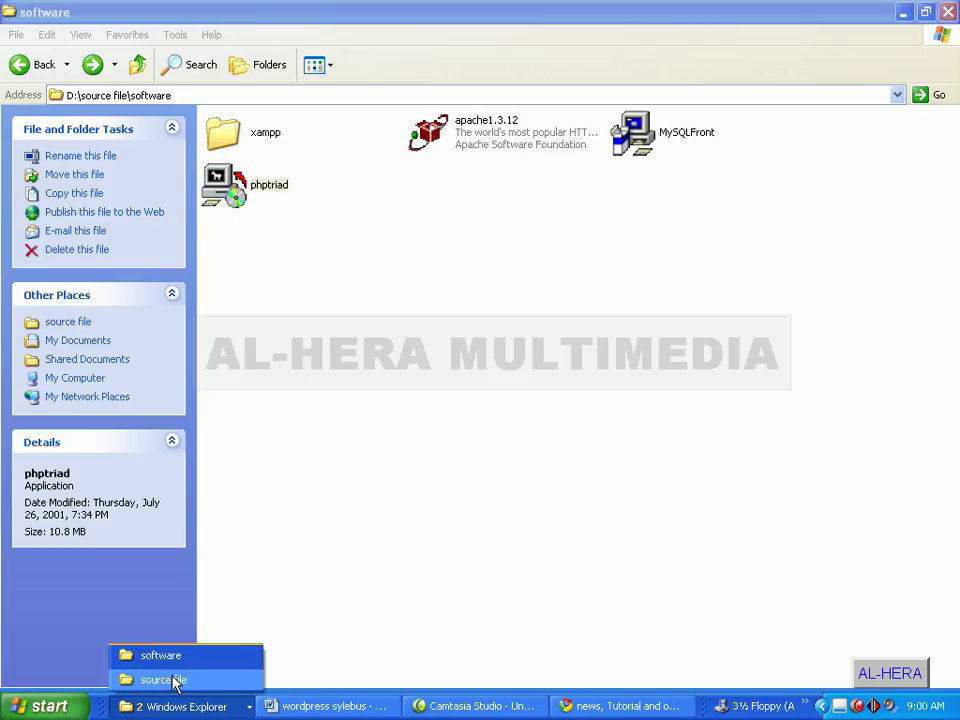
{"action": "left_click", "coordinate": [160, 680]}
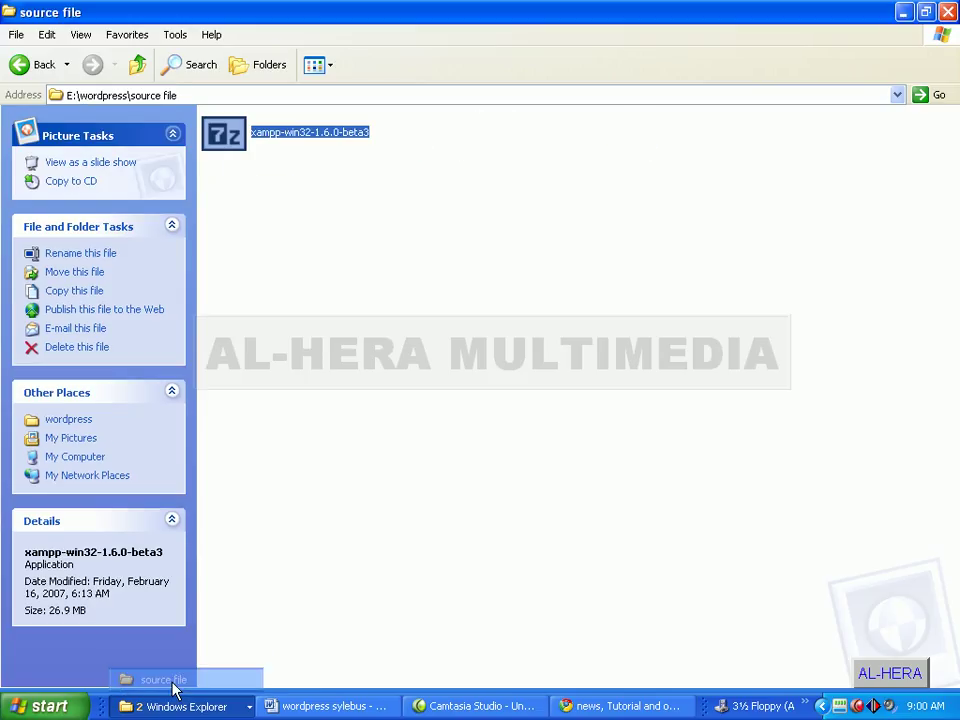
{"action": "left_click", "coordinate": [349, 186]}
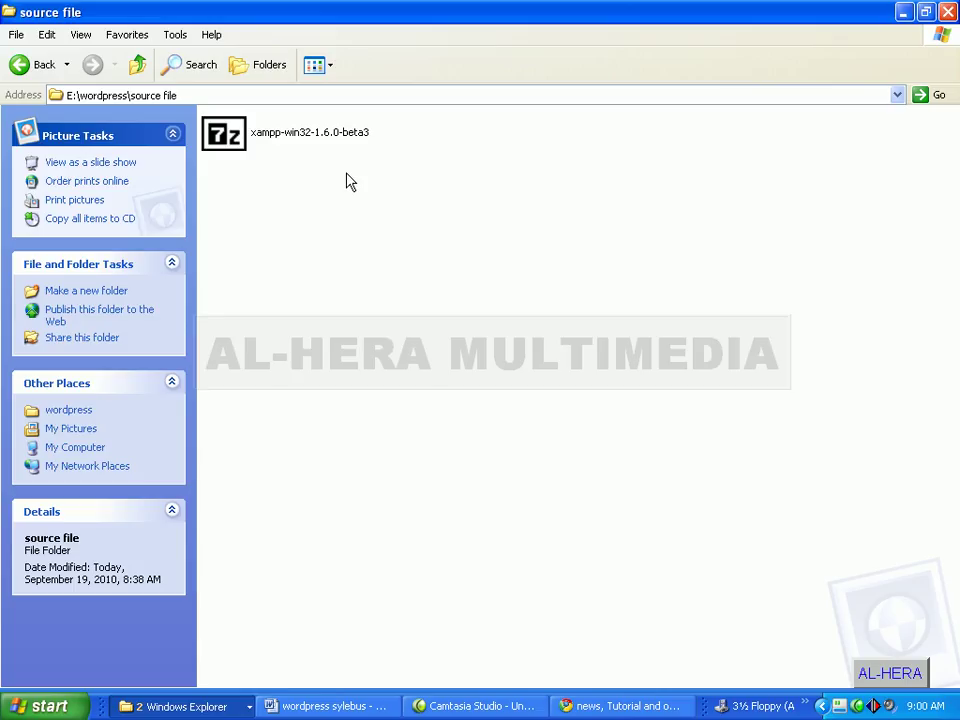
{"action": "left_click", "coordinate": [211, 137]}
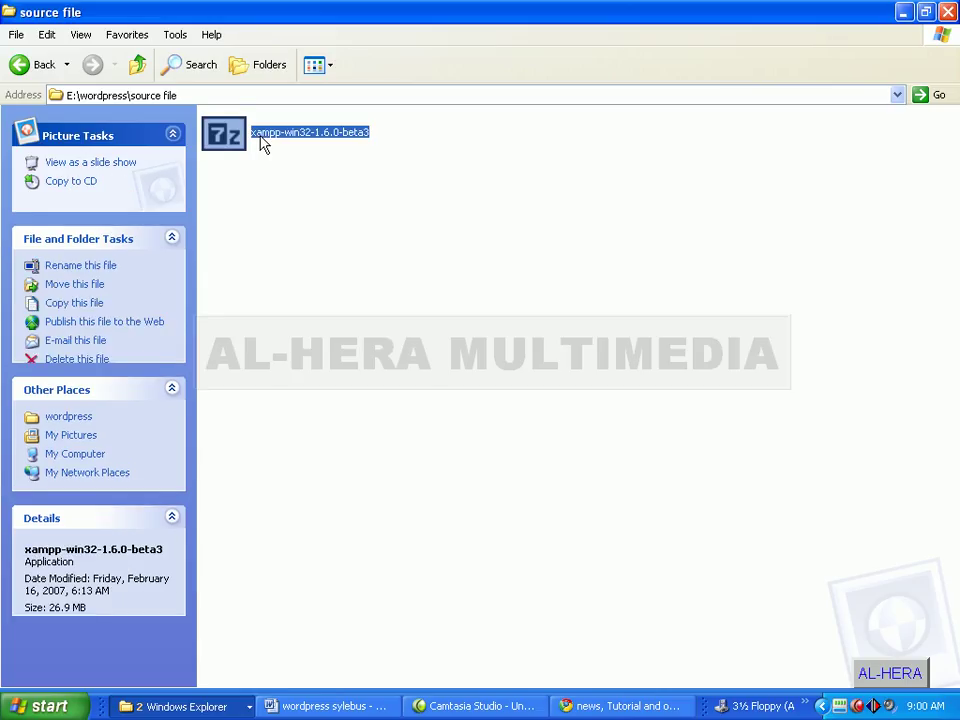
{"action": "left_click", "coordinate": [321, 175]}
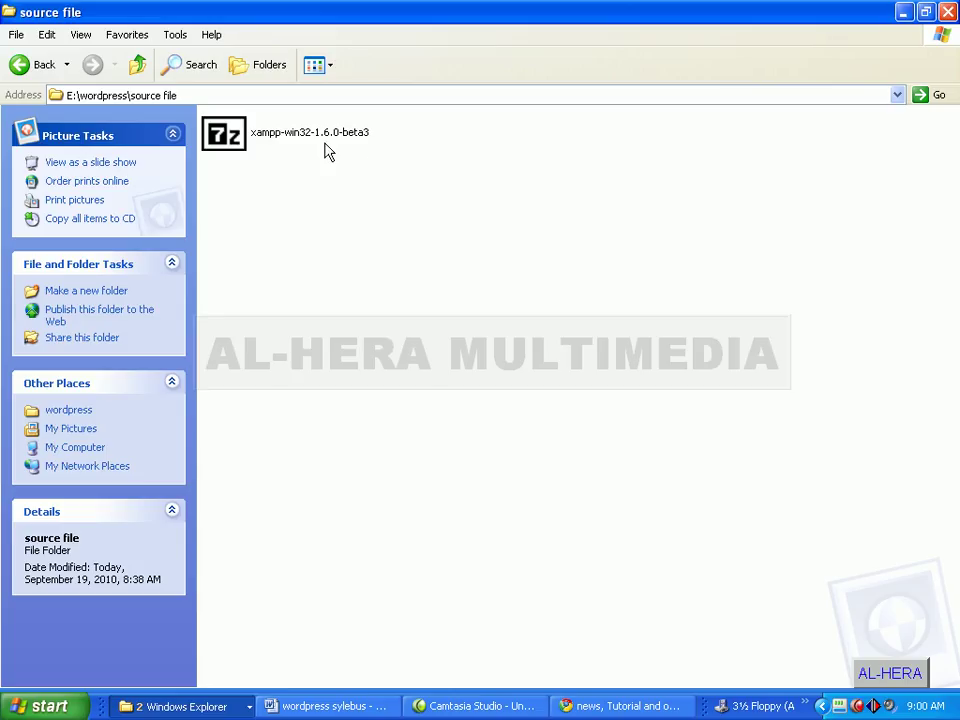
{"action": "left_click", "coordinate": [318, 133]}
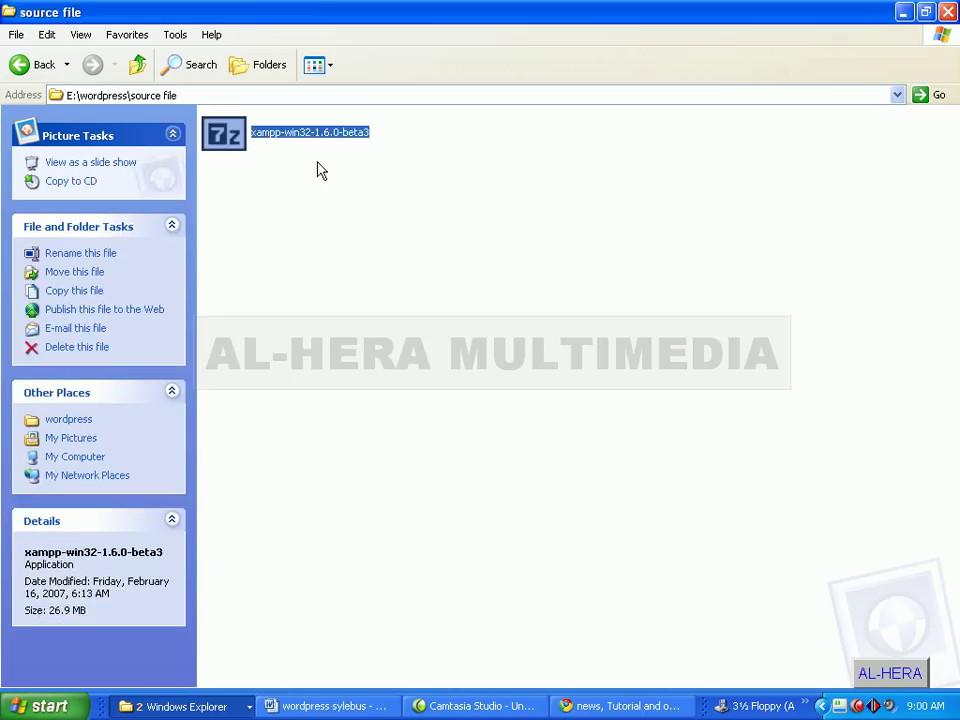
{"action": "left_click", "coordinate": [319, 166]}
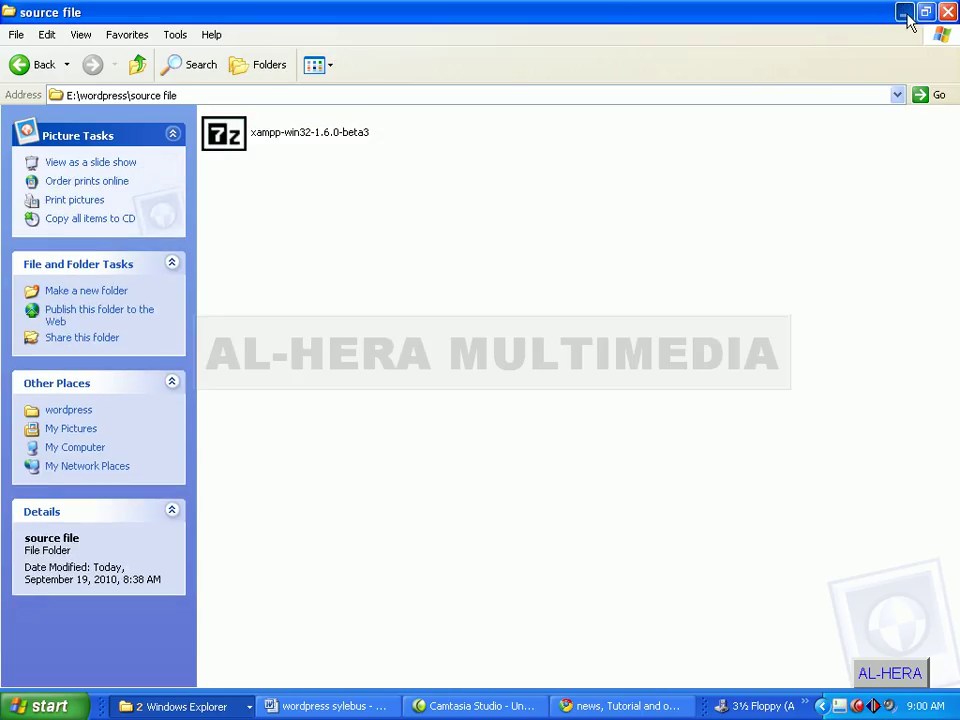
{"action": "left_click", "coordinate": [906, 12]}
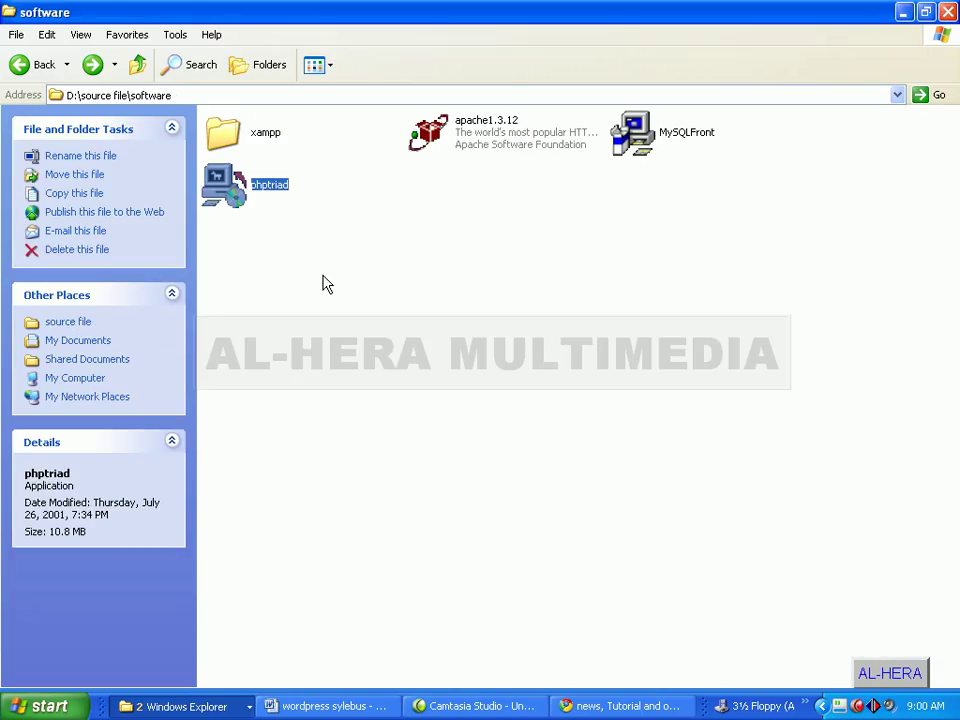
{"action": "left_click", "coordinate": [902, 12]}
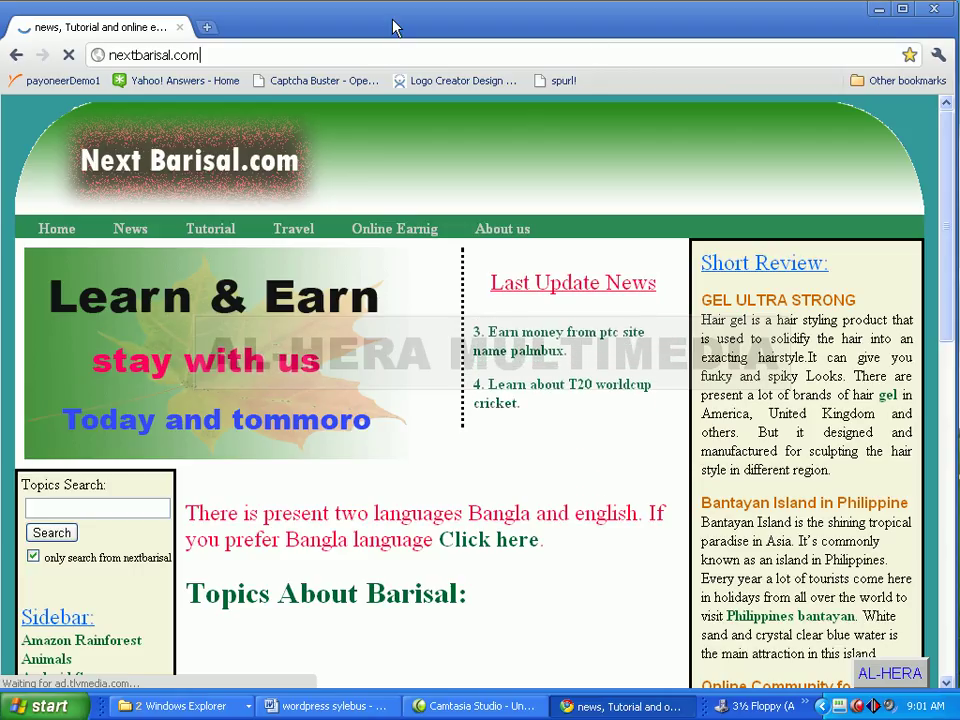
Step: Bring the E:\wordpress\source file folder back up and locate the xampp-win32-1.6.0-beta3 installer
{"action": "left_click", "coordinate": [213, 705]}
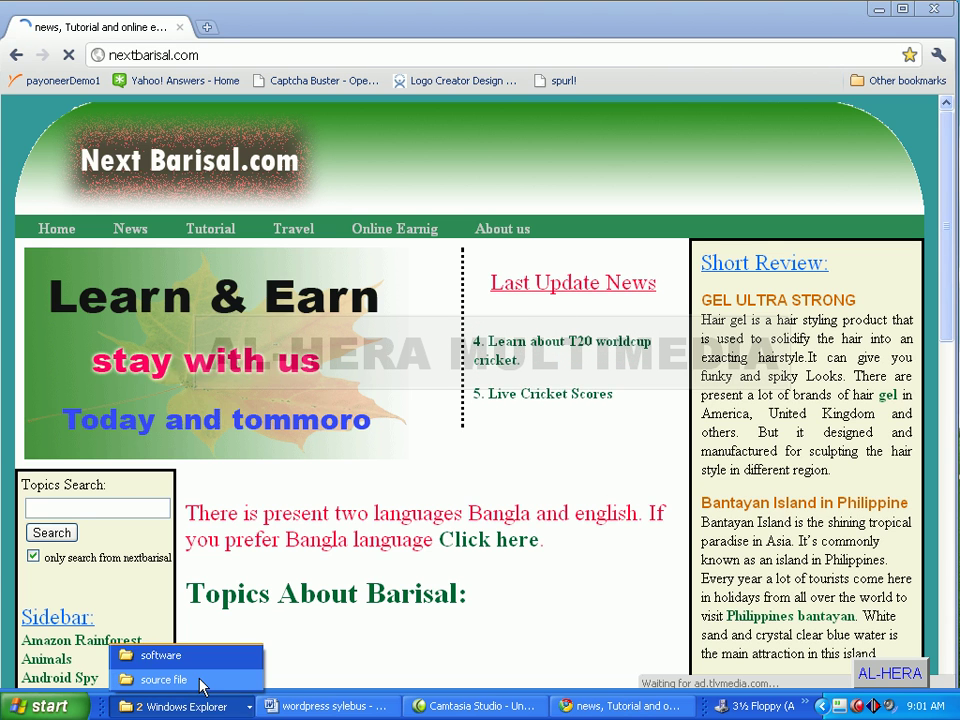
{"action": "left_click", "coordinate": [165, 679]}
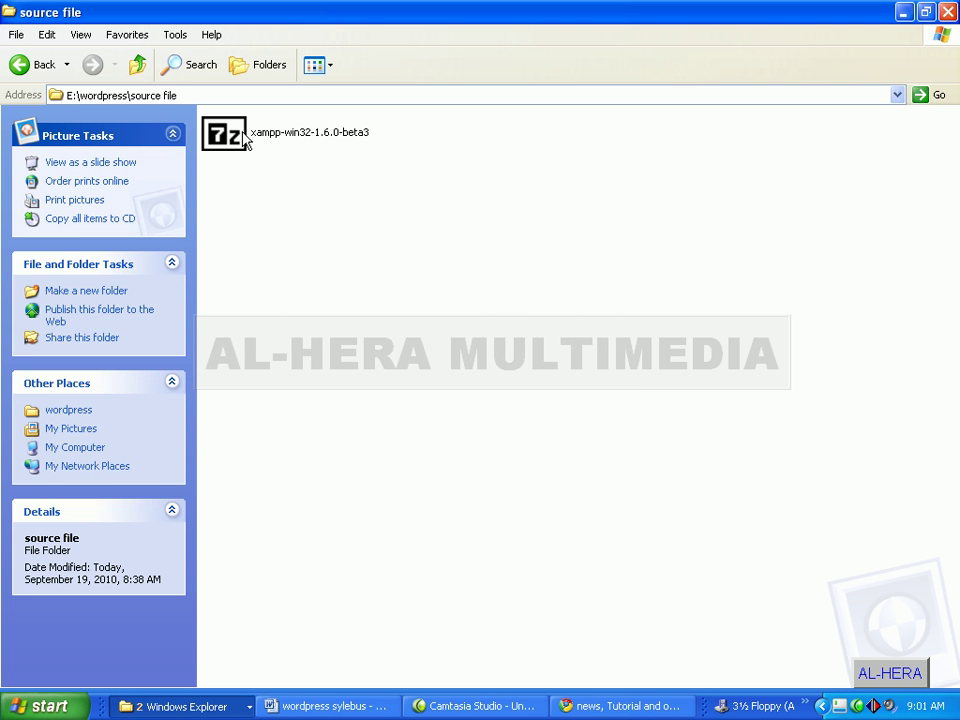
{"action": "left_click", "coordinate": [298, 145]}
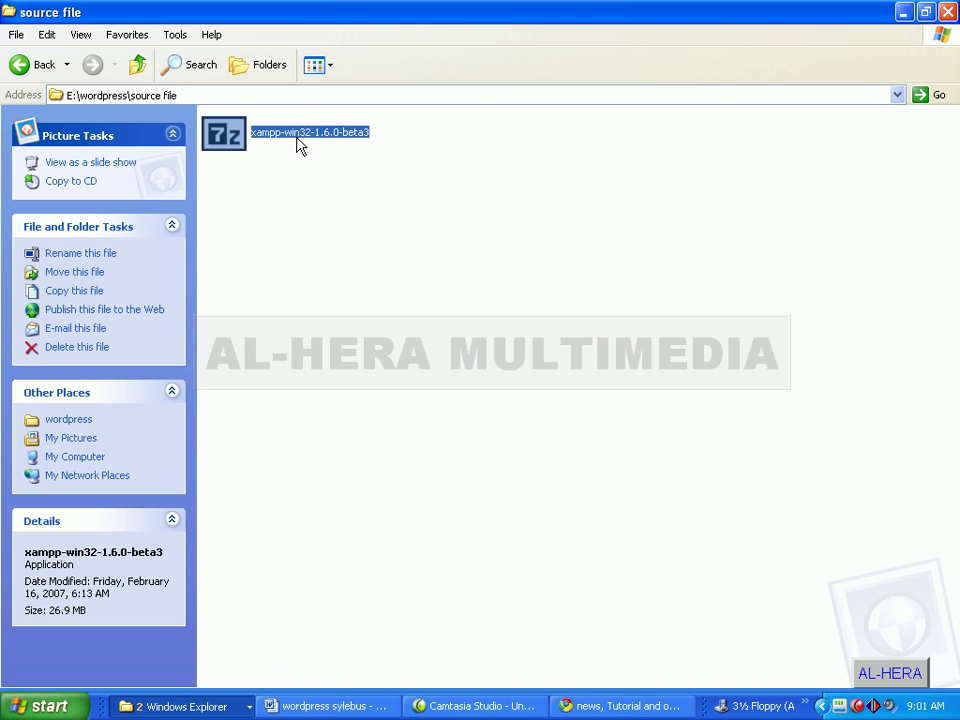
{"action": "left_click", "coordinate": [294, 214]}
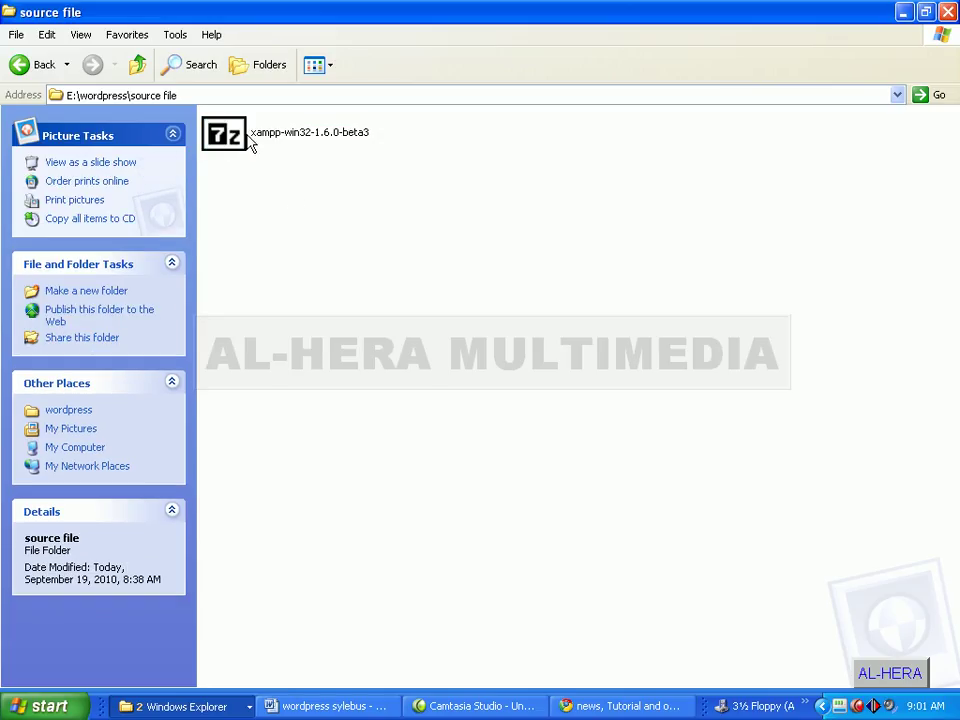
{"action": "left_click", "coordinate": [266, 143]}
{"action": "left_click", "coordinate": [311, 176]}
{"action": "mouse_move", "coordinate": [290, 141]}
Step: Check the path of the folder that holds the XAMPP installer
{"action": "left_click", "coordinate": [197, 98]}
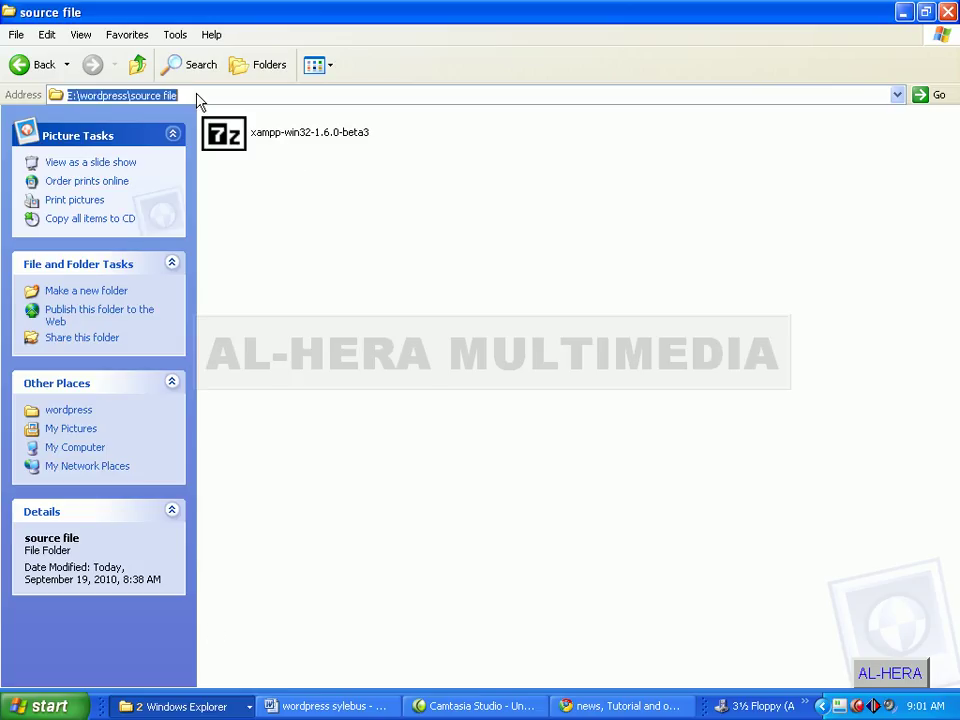
{"action": "left_click", "coordinate": [205, 175]}
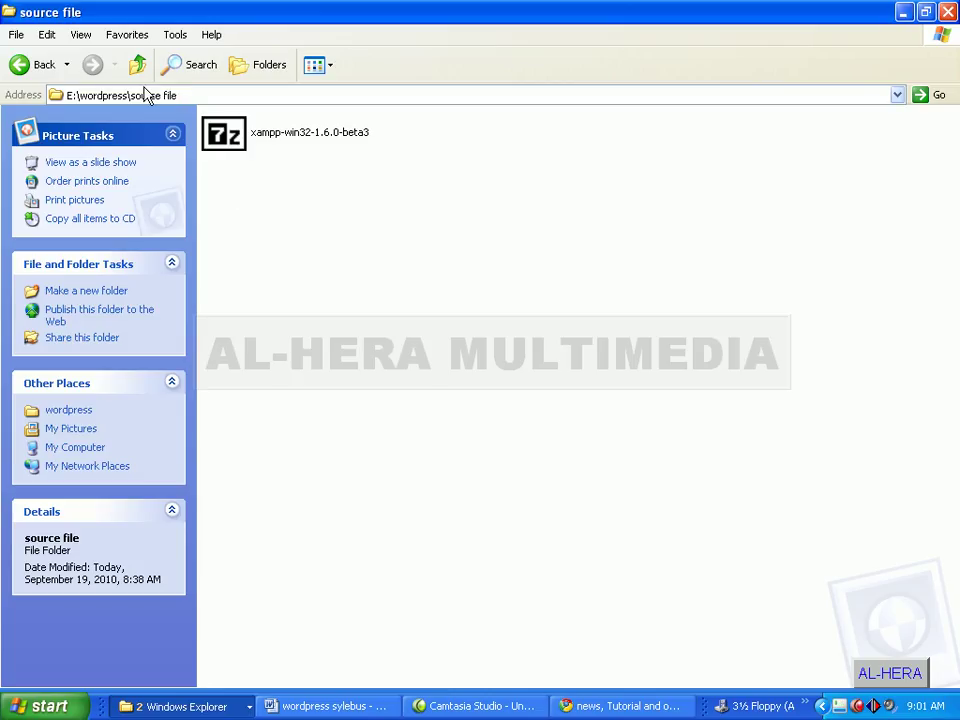
{"action": "left_click", "coordinate": [189, 95]}
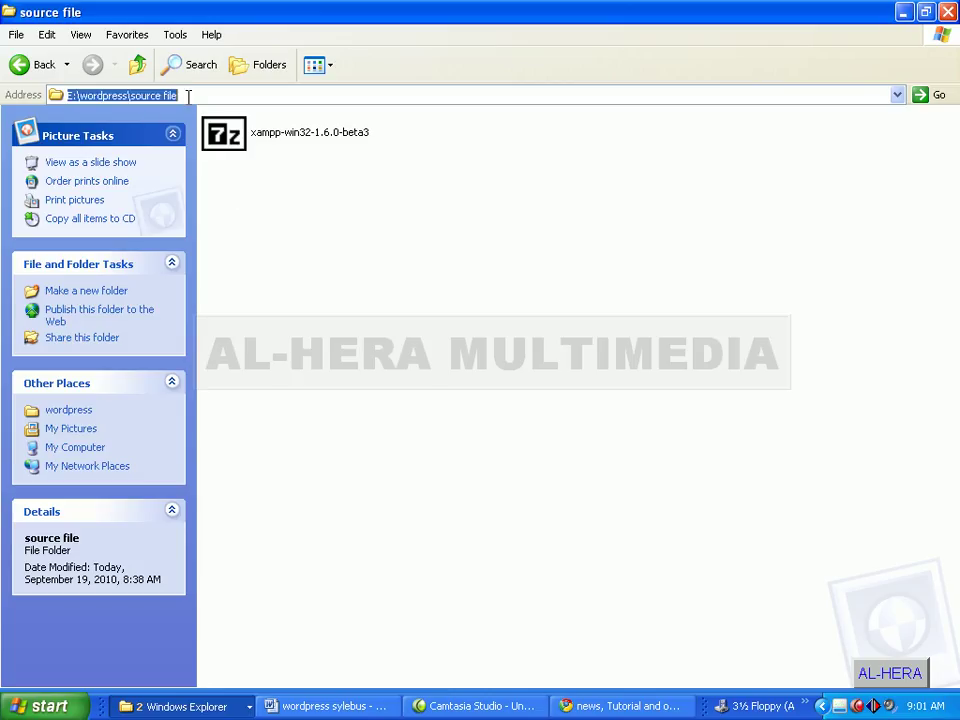
{"action": "left_click", "coordinate": [253, 171]}
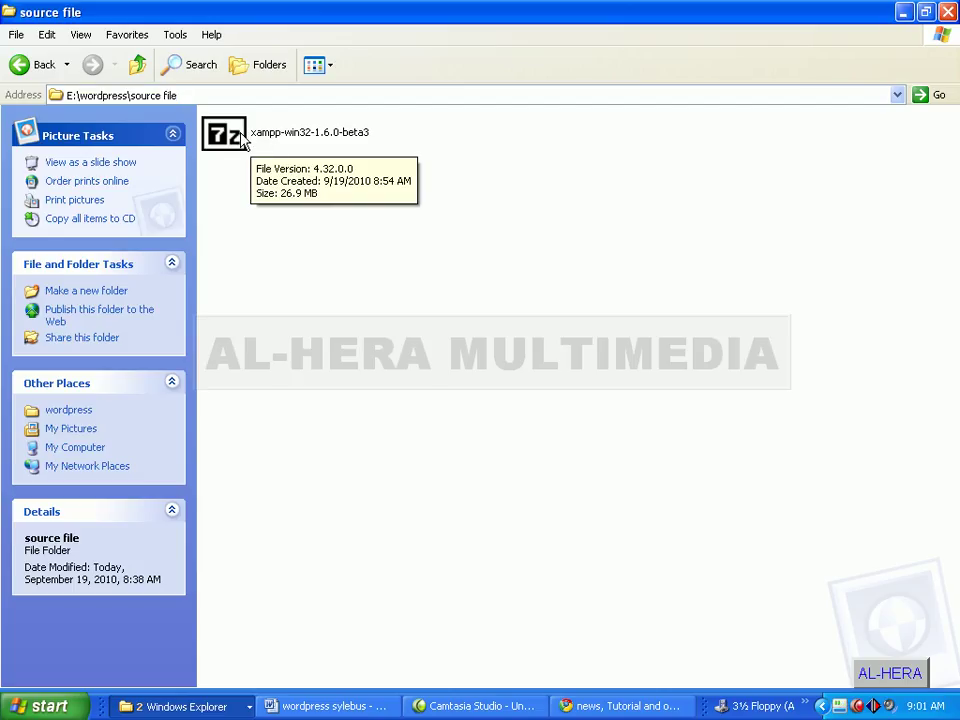
Step: Run the xampp-win32-1.6.0-beta3 self-extracting archive and set its extraction destination to E:\
{"action": "double_click", "coordinate": [242, 140]}
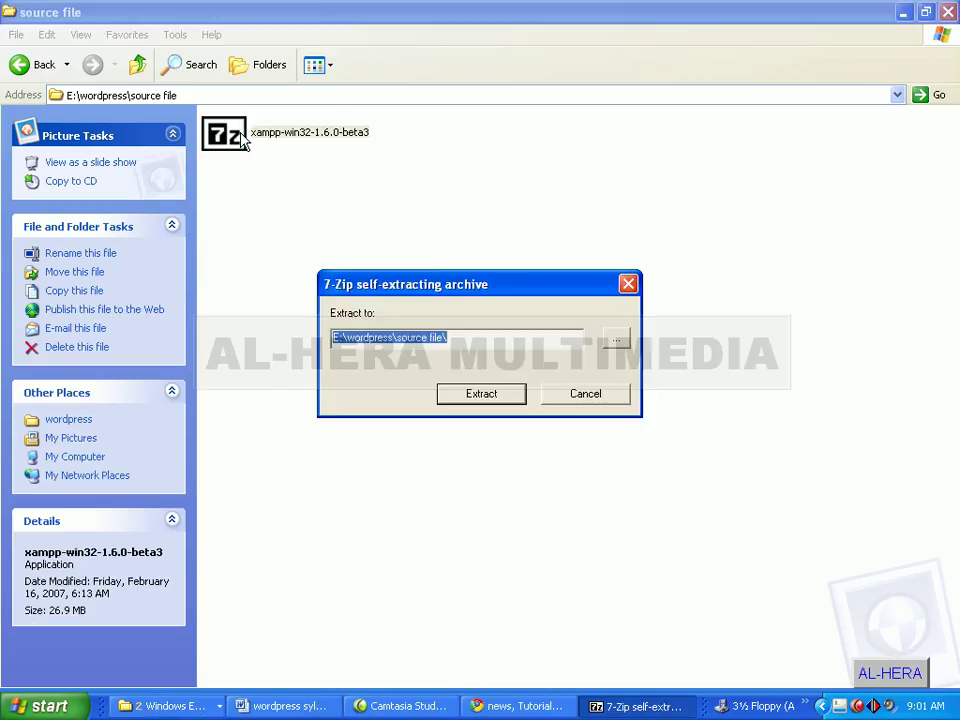
{"action": "left_click_drag", "start_coordinate": [510, 280], "coordinate": [512, 172]}
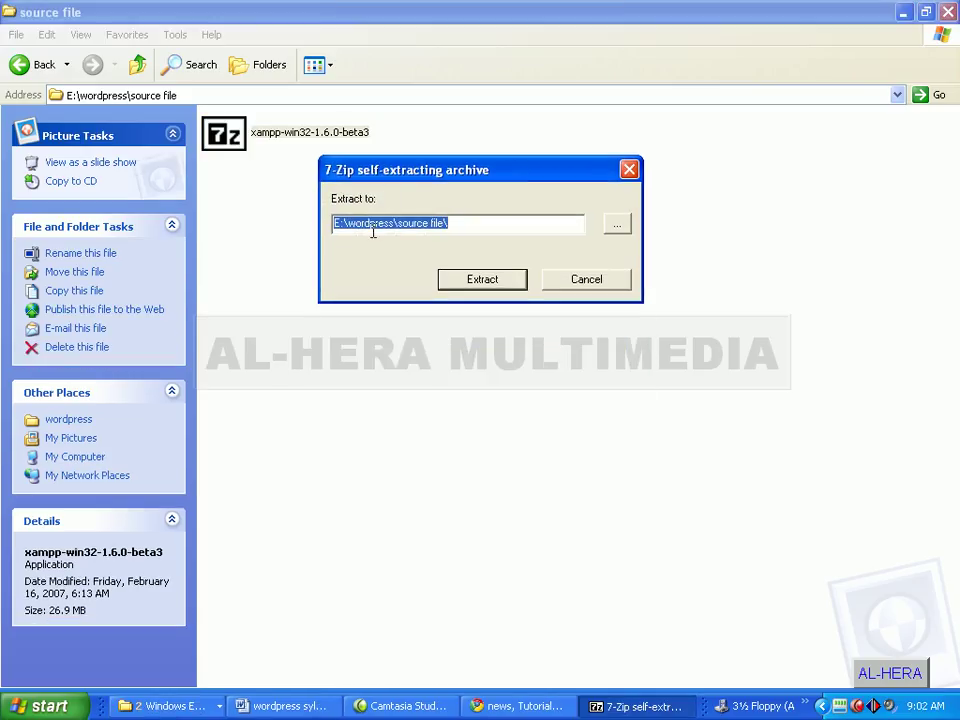
{"action": "left_click", "coordinate": [467, 226]}
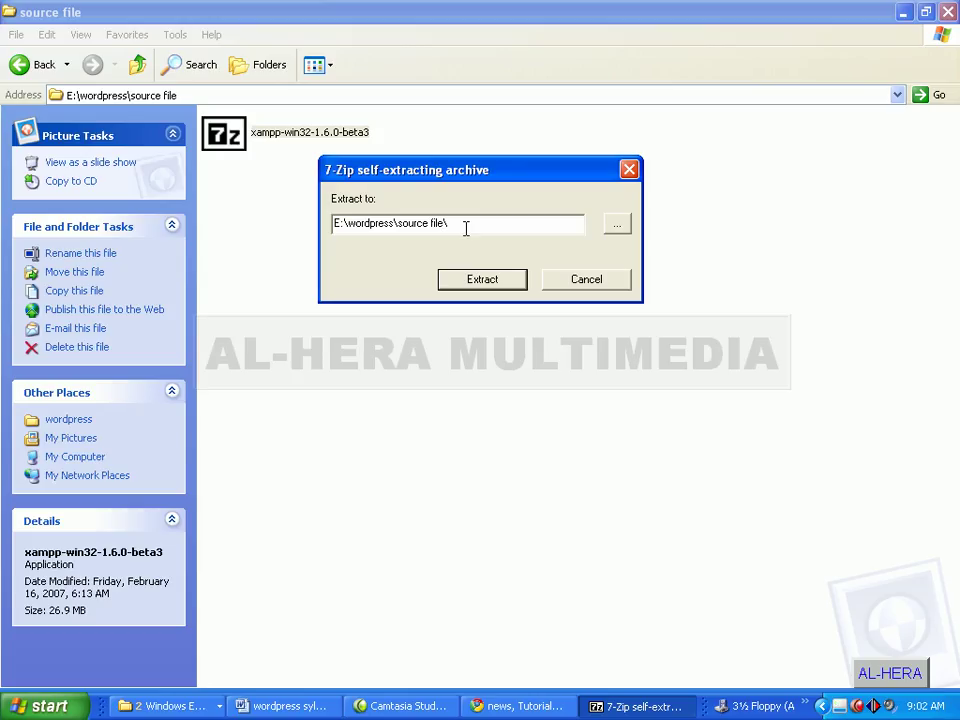
{"action": "key", "text": "BackSpace"}
{"action": "key", "text": "BackSpace"}
{"action": "key", "text": "BackSpace"}
{"action": "key", "text": "BackSpace"}
{"action": "key", "text": "BackSpace"}
{"action": "key", "text": "BackSpace"}
{"action": "key", "text": "BackSpace"}
{"action": "key", "text": "BackSpace"}
{"action": "key", "text": "BackSpace"}
{"action": "key", "text": "BackSpace"}
{"action": "key", "text": "BackSpace"}
{"action": "key", "text": "BackSpace"}
{"action": "key", "text": "BackSpace"}
{"action": "key", "text": "BackSpace"}
{"action": "key", "text": "BackSpace"}
{"action": "key", "text": "BackSpace"}
{"action": "key", "text": "BackSpace"}
{"action": "key", "text": "BackSpace"}
{"action": "key", "text": "BackSpace"}
{"action": "key", "text": "BackSpace"}
{"action": "key", "text": "BackSpace"}
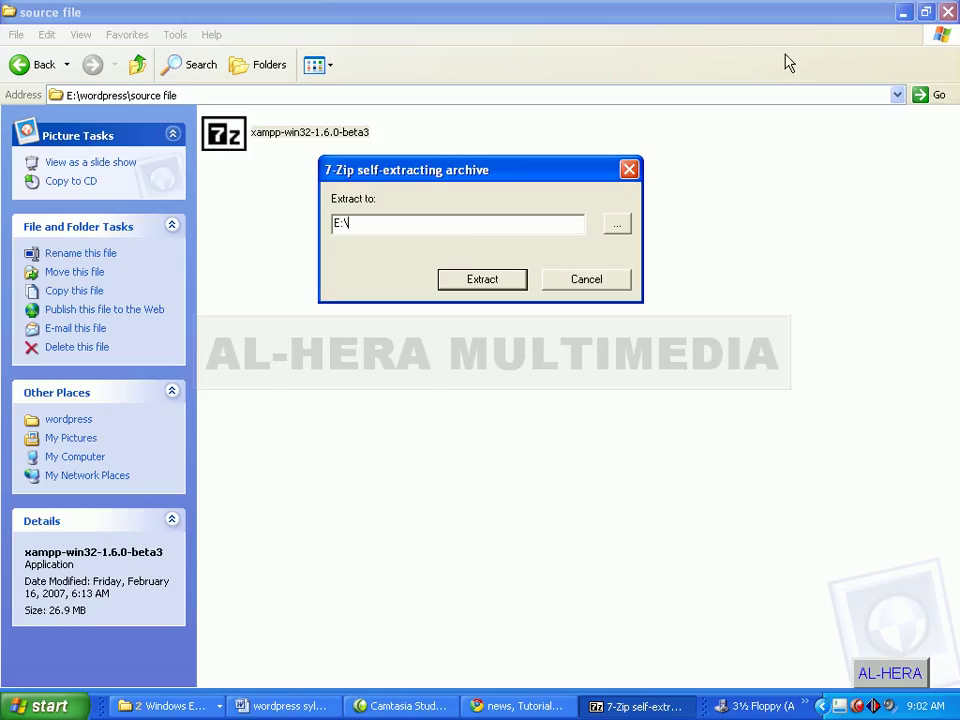
Step: Go back to My Computer in the software folder window and look over the D:, F: and G: drives
{"action": "left_click", "coordinate": [133, 706]}
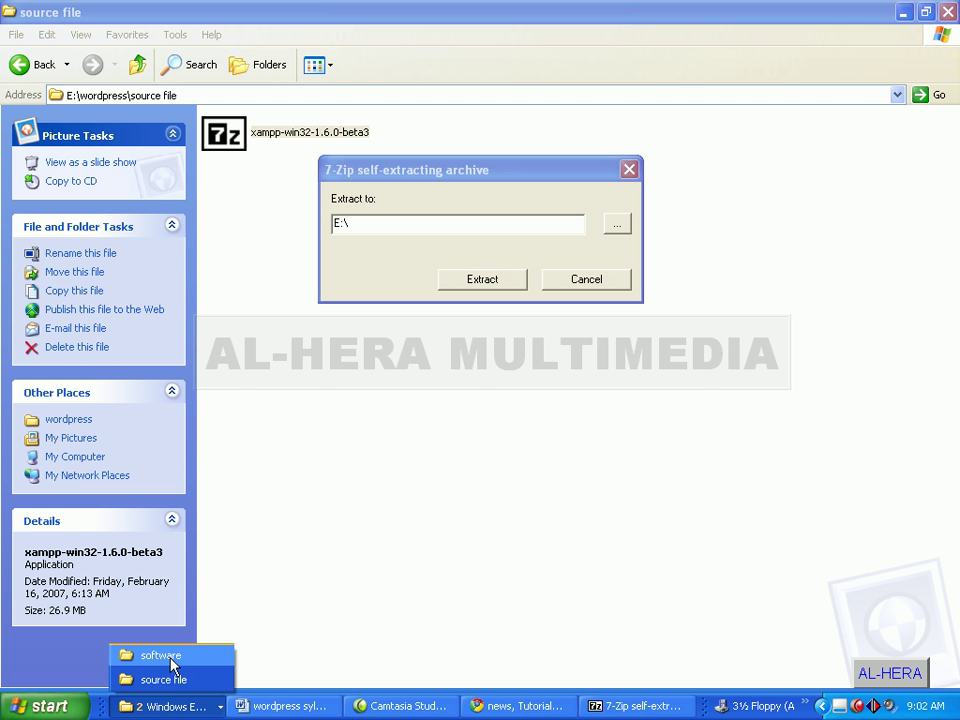
{"action": "left_click", "coordinate": [150, 652]}
{"action": "left_click", "coordinate": [37, 68]}
{"action": "left_click", "coordinate": [37, 68]}
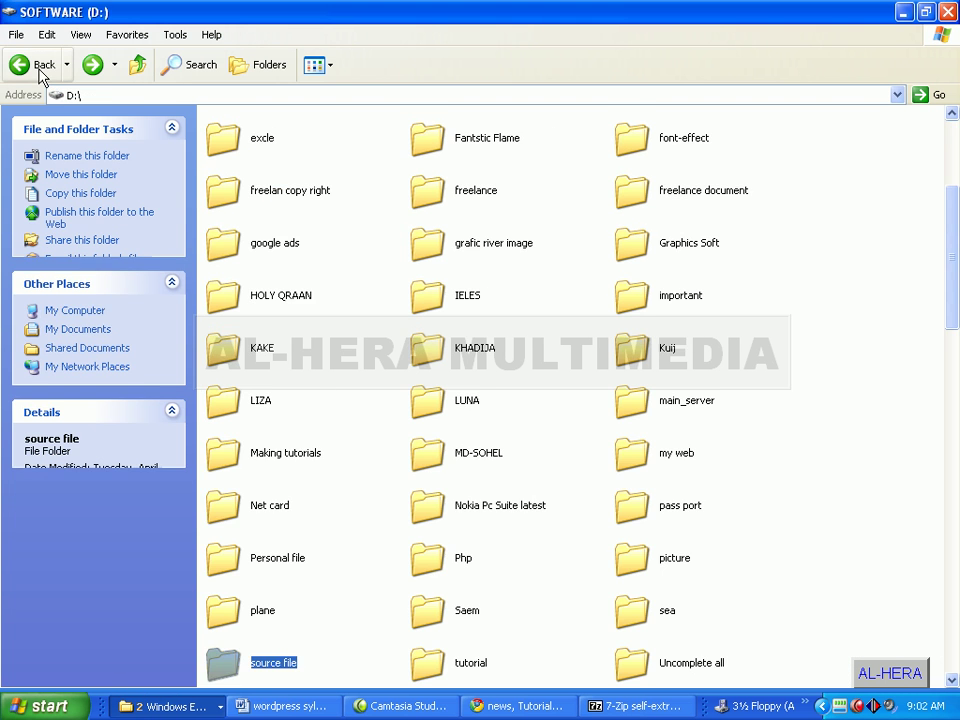
{"action": "left_click", "coordinate": [37, 68]}
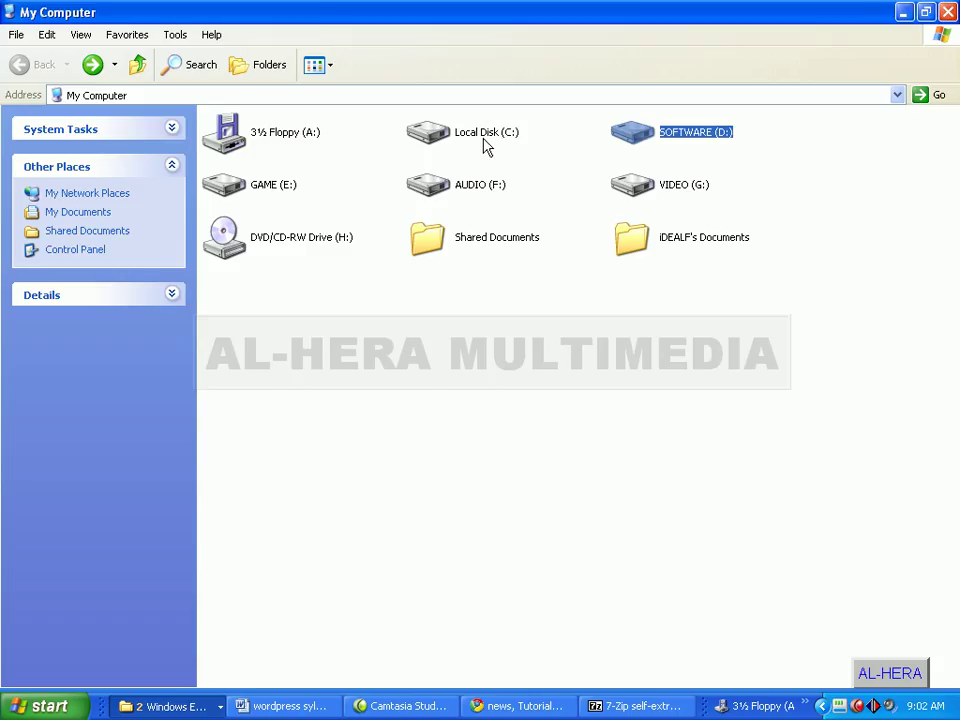
{"action": "left_click", "coordinate": [725, 140]}
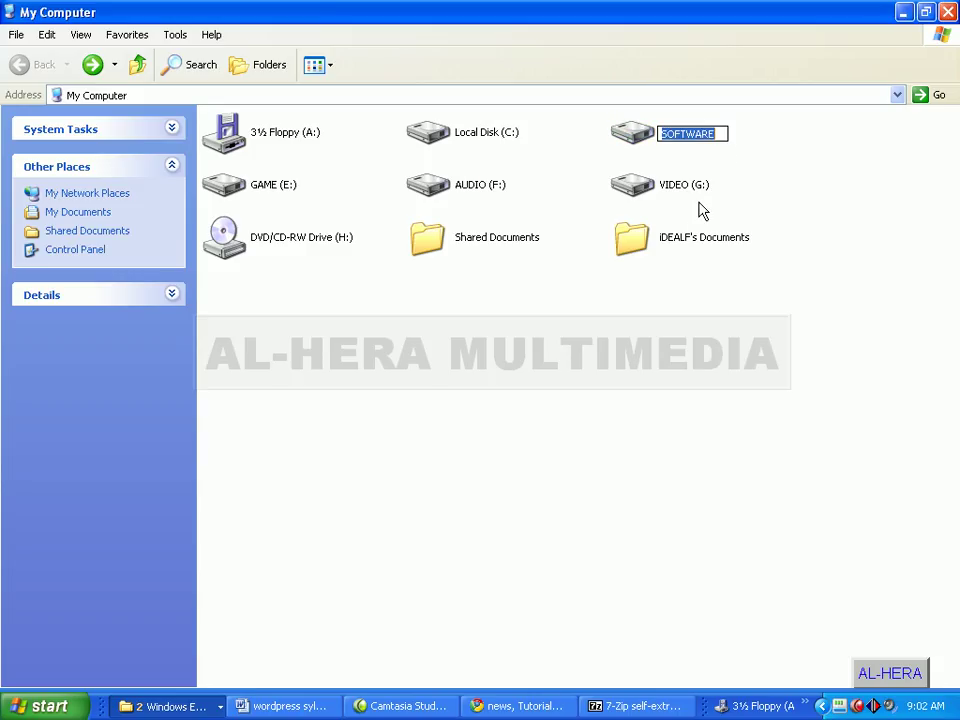
{"action": "left_click", "coordinate": [488, 196]}
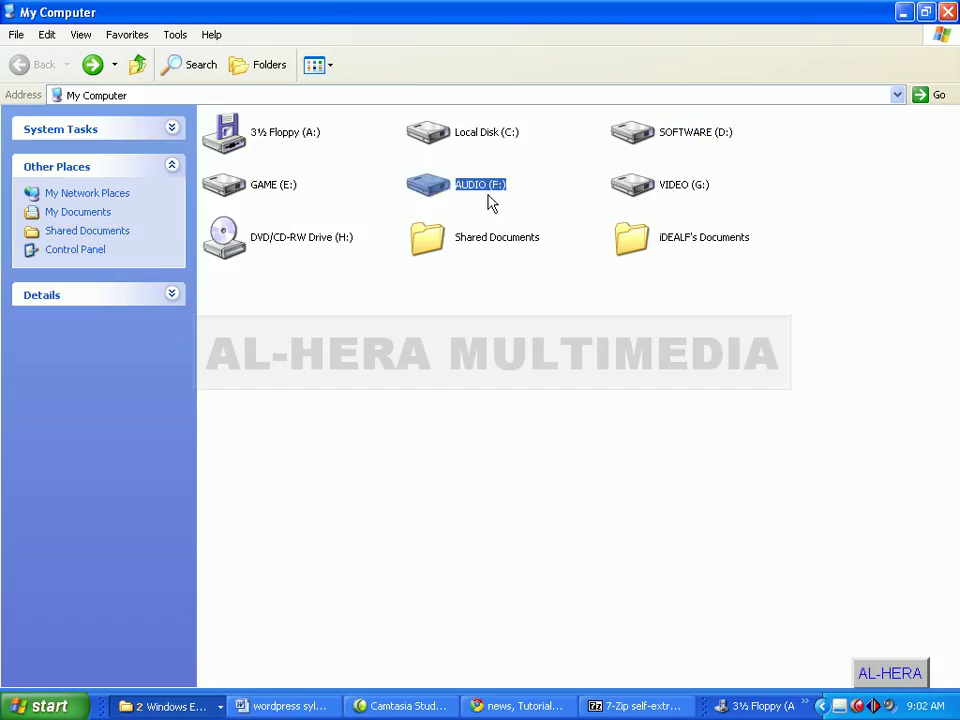
{"action": "left_click", "coordinate": [673, 194]}
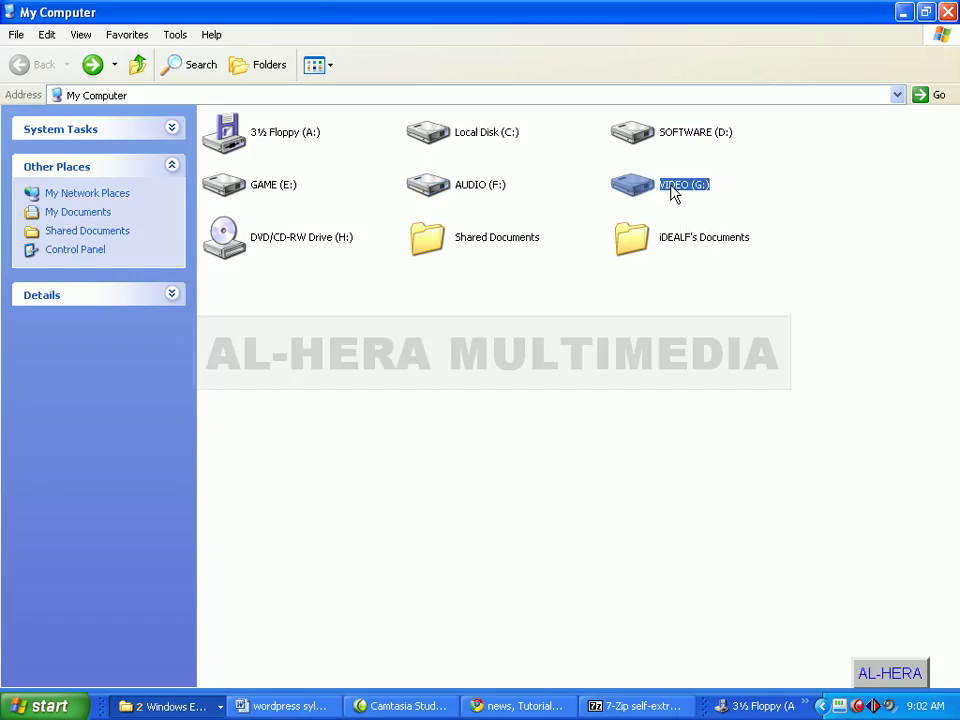
Step: Open the VIDEO (G:) drive, check its path, and return to My Computer
{"action": "double_click", "coordinate": [673, 194]}
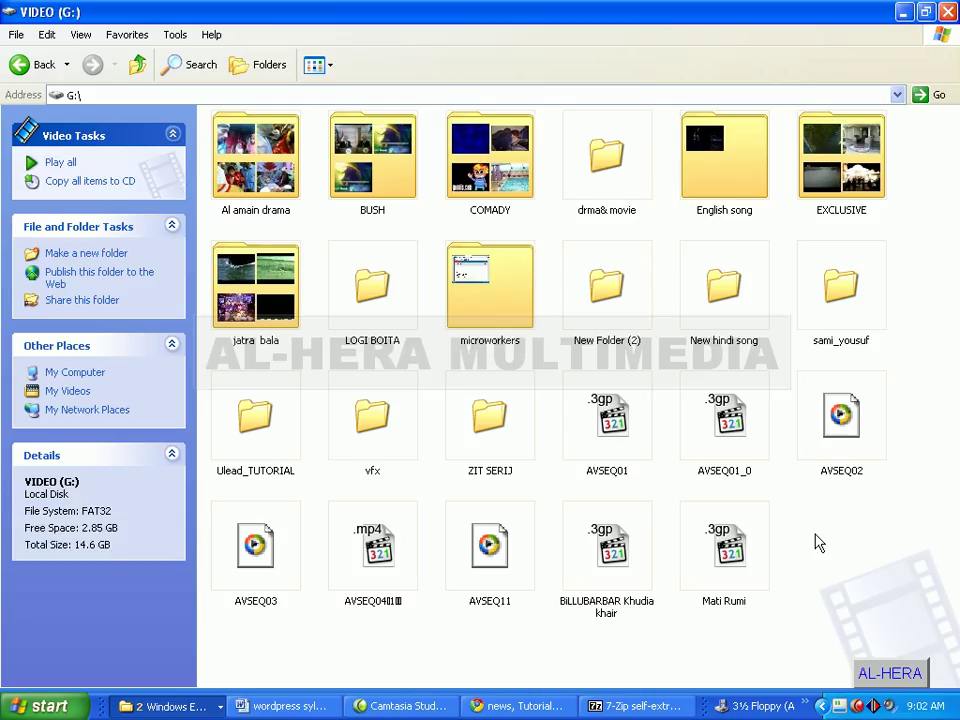
{"action": "left_click", "coordinate": [80, 95]}
{"action": "left_click", "coordinate": [80, 96]}
{"action": "left_click", "coordinate": [27, 62]}
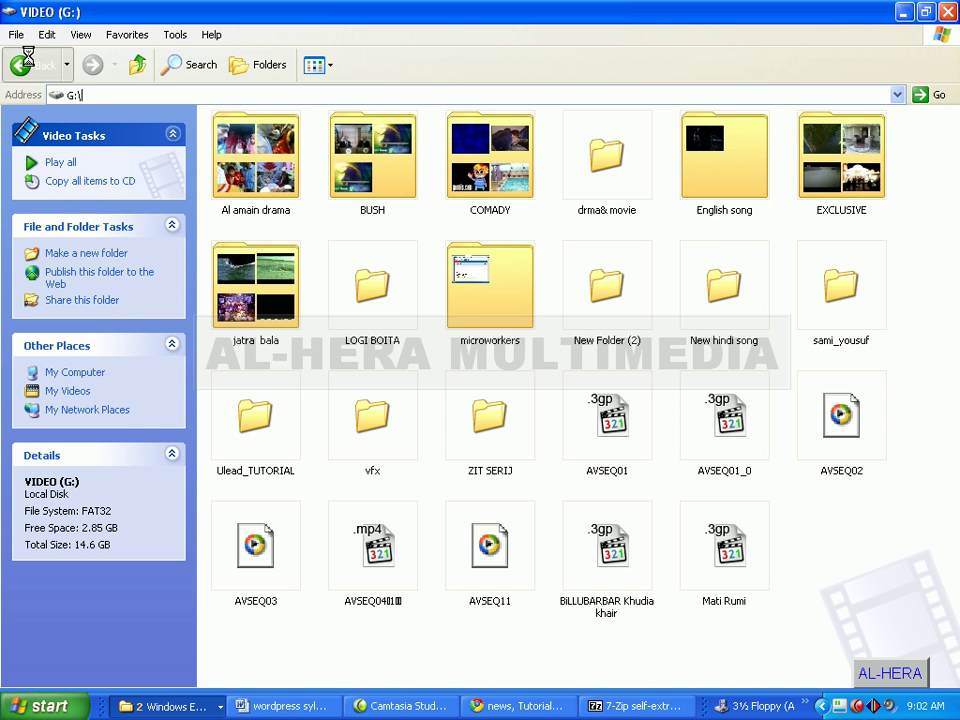
Step: Check the path of the AUDIO (F:) drive, and open the GAME (E:) drive from My Computer
{"action": "double_click", "coordinate": [420, 188]}
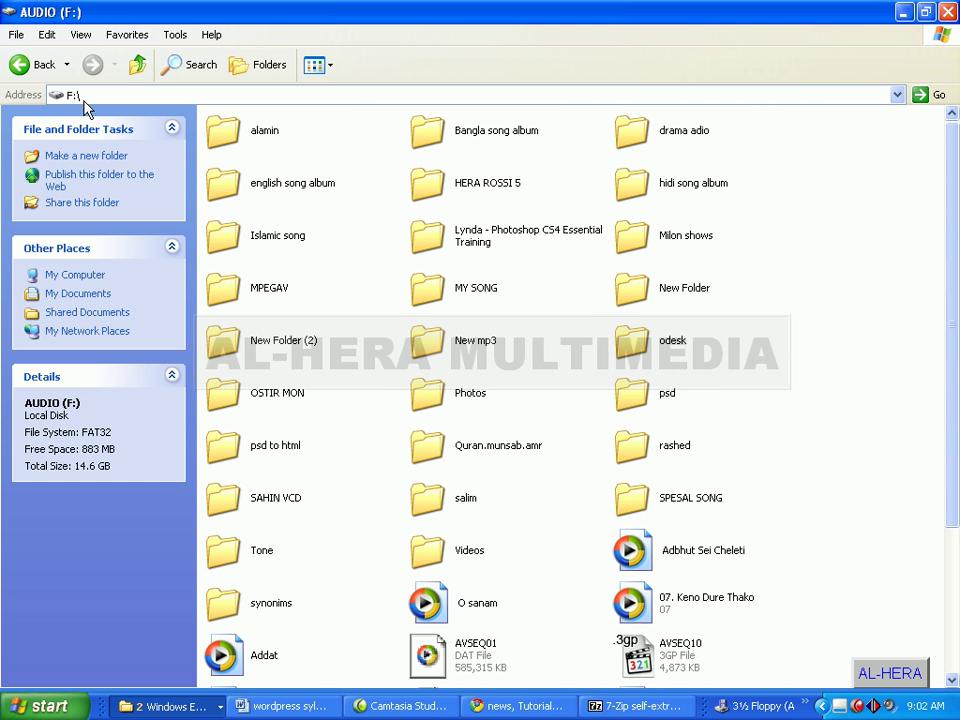
{"action": "left_click", "coordinate": [28, 66]}
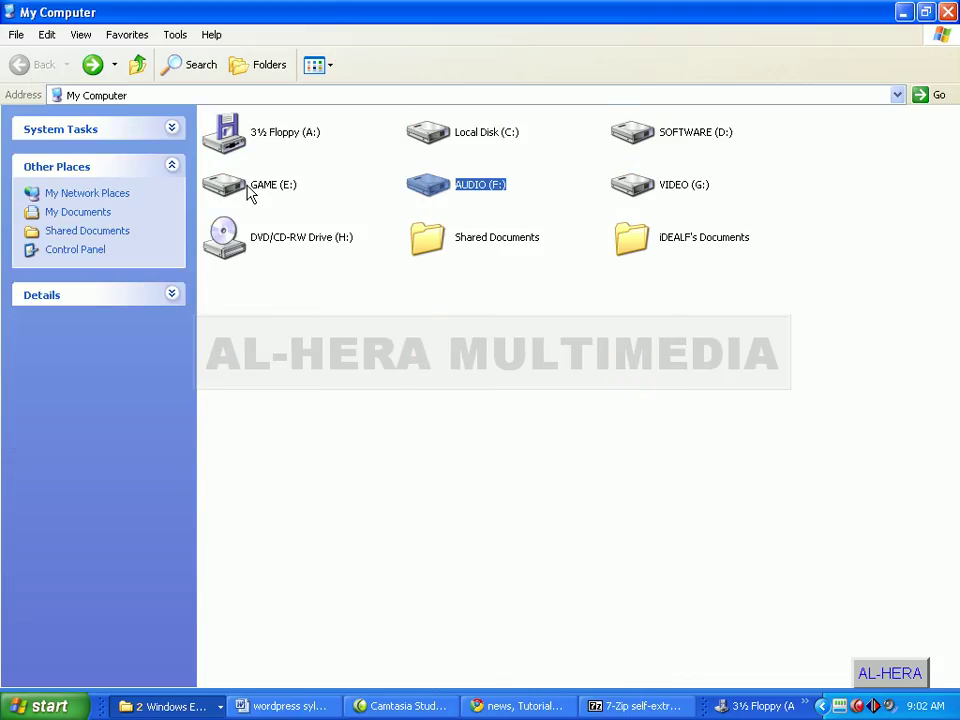
{"action": "double_click", "coordinate": [252, 192]}
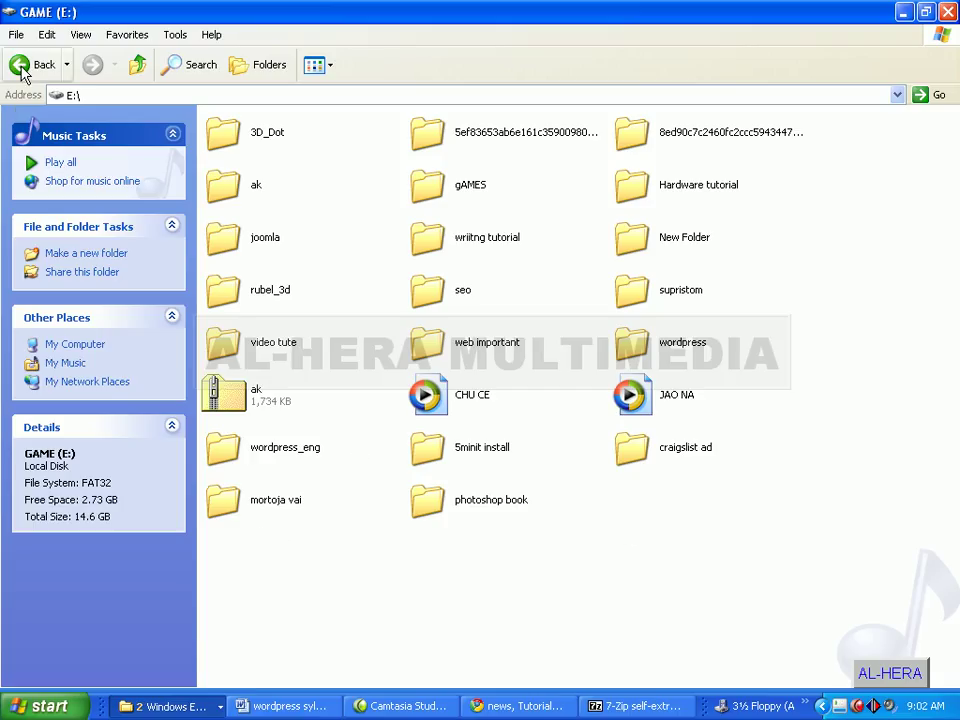
Step: Return to the source file folder window and check the path of the folder that holds the XAMPP installer
{"action": "left_click", "coordinate": [165, 706]}
{"action": "left_click", "coordinate": [168, 682]}
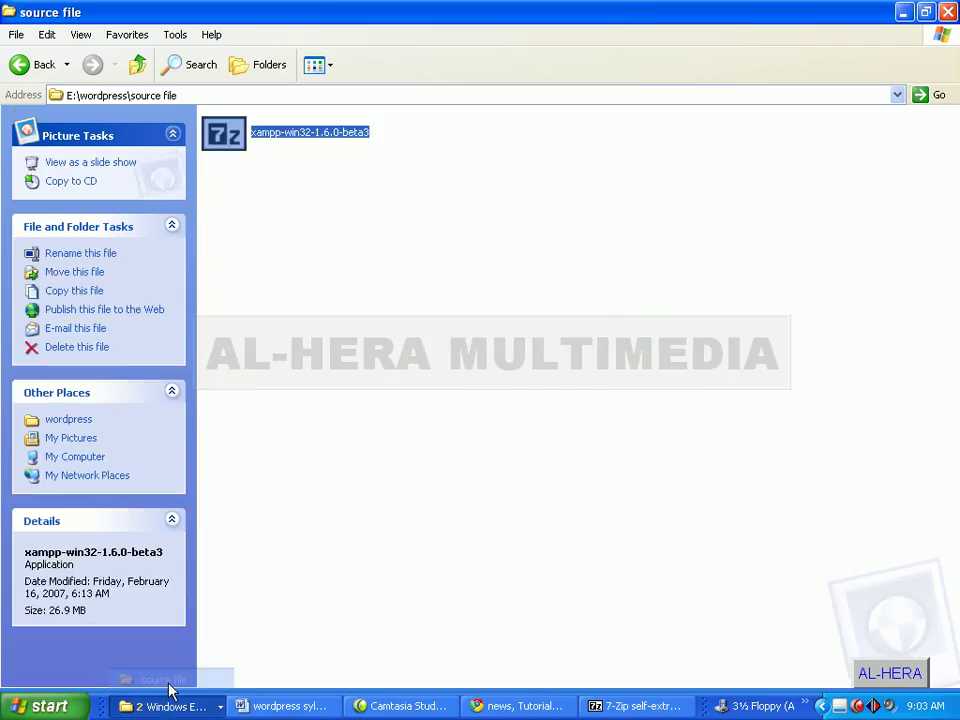
{"action": "left_click", "coordinate": [236, 95]}
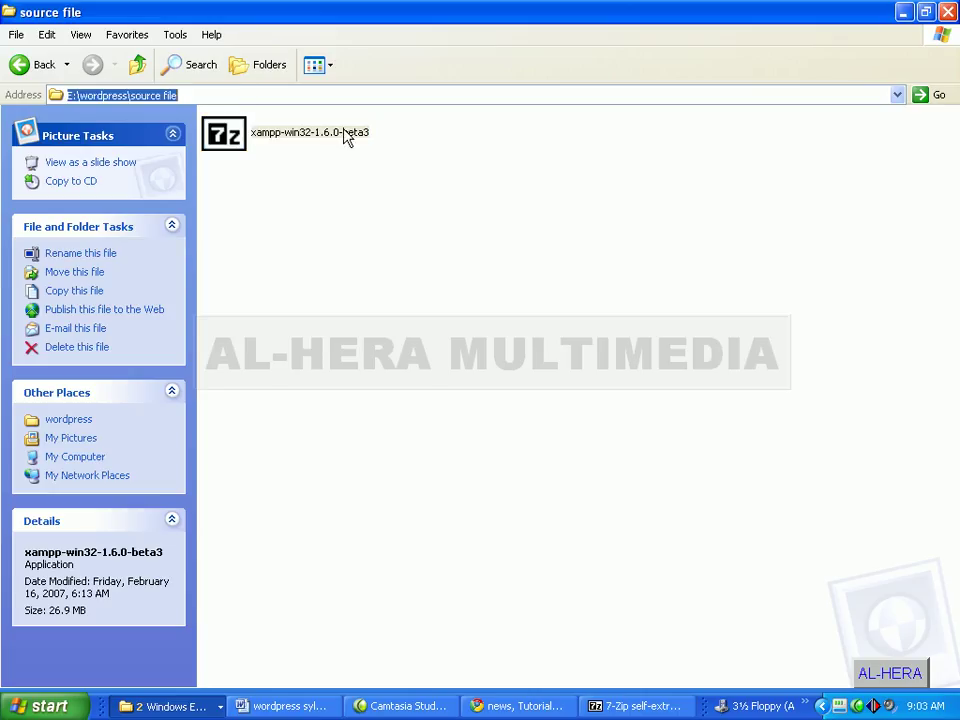
{"action": "left_click", "coordinate": [327, 235]}
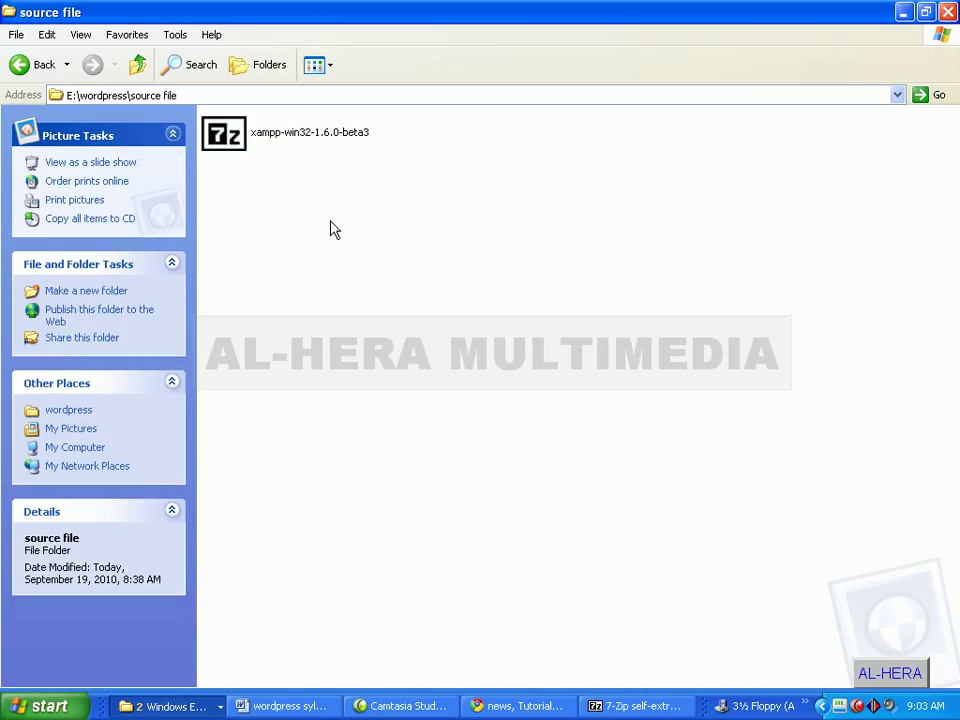
Step: Run the xampp-win32-1.6.0-beta3 self-extracting archive again and extract it to E:\
{"action": "double_click", "coordinate": [236, 133]}
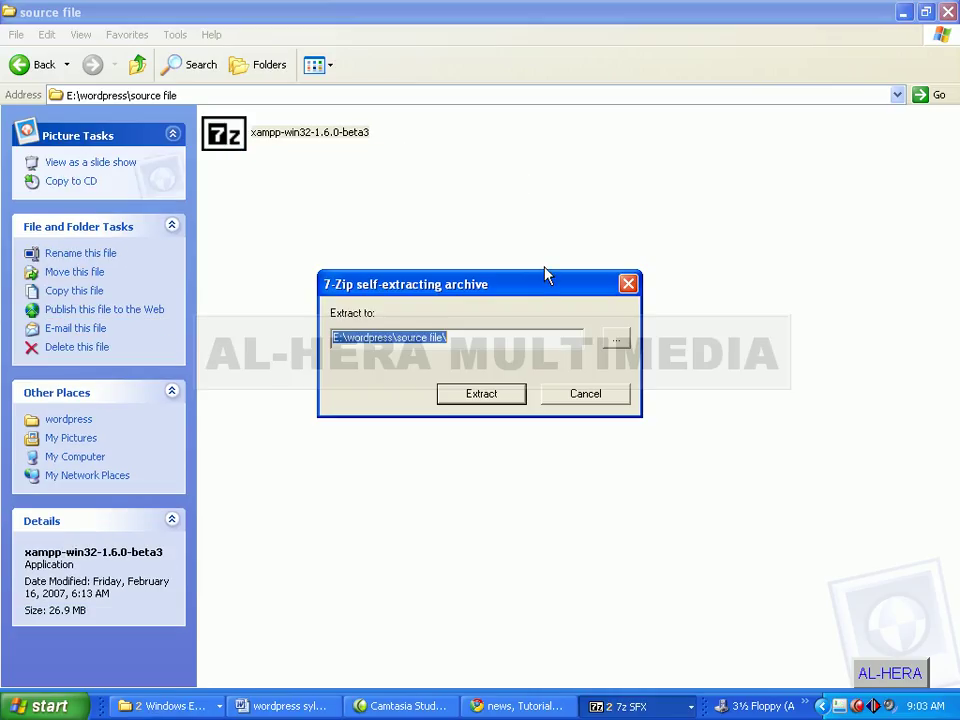
{"action": "left_click_drag", "start_coordinate": [546, 275], "coordinate": [627, 147]}
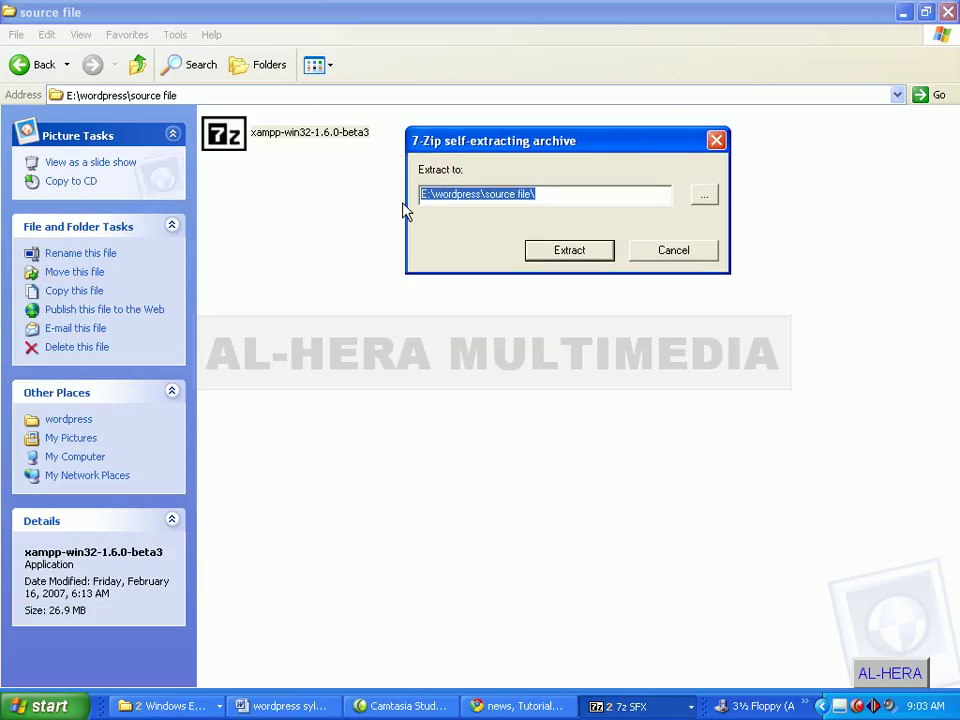
{"action": "left_click", "coordinate": [649, 193]}
{"action": "key", "text": "BackSpace"}
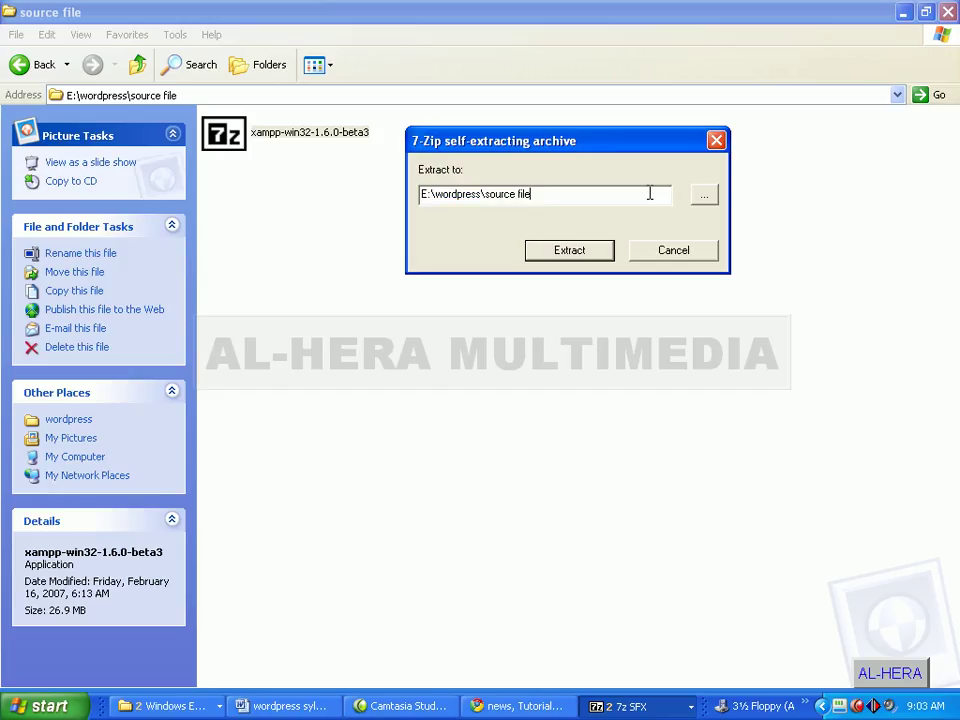
{"action": "key", "text": "BackSpace"}
{"action": "key", "text": "BackSpace"}
{"action": "key", "text": "BackSpace"}
{"action": "key", "text": "BackSpace"}
{"action": "key", "text": "BackSpace"}
{"action": "key", "text": "BackSpace"}
{"action": "key", "text": "BackSpace"}
{"action": "key", "text": "BackSpace"}
{"action": "key", "text": "BackSpace"}
{"action": "key", "text": "BackSpace"}
{"action": "key", "text": "BackSpace"}
{"action": "key", "text": "BackSpace"}
{"action": "key", "text": "BackSpace"}
{"action": "key", "text": "BackSpace"}
{"action": "key", "text": "BackSpace"}
{"action": "key", "text": "BackSpace"}
{"action": "key", "text": "BackSpace"}
{"action": "key", "text": "BackSpace"}
{"action": "key", "text": "BackSpace"}
{"action": "key", "text": "BackSpace"}
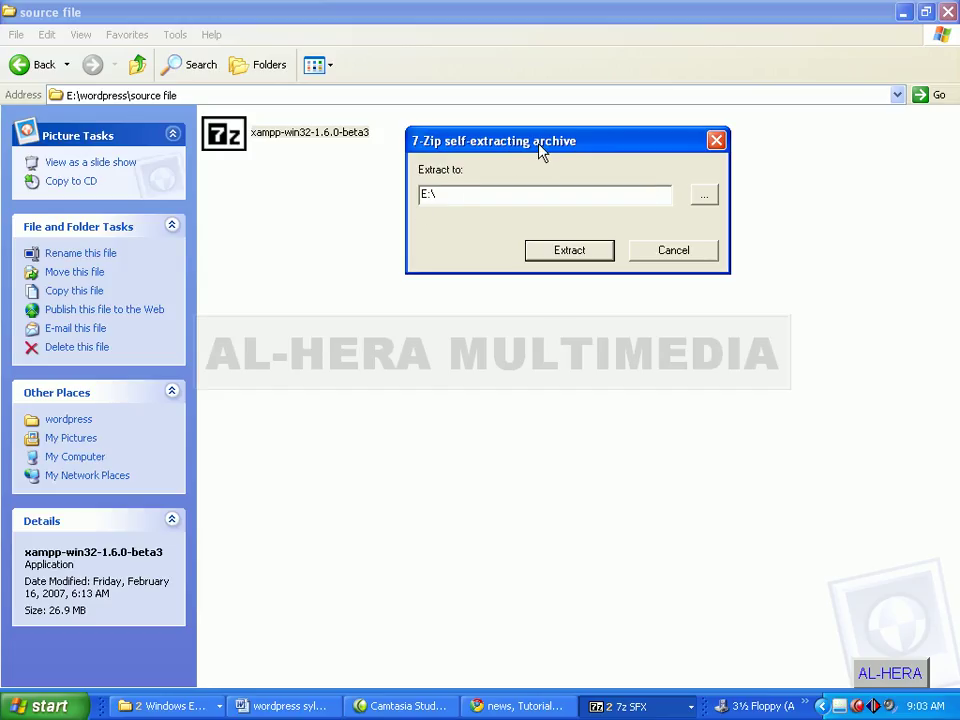
{"action": "left_click", "coordinate": [570, 258]}
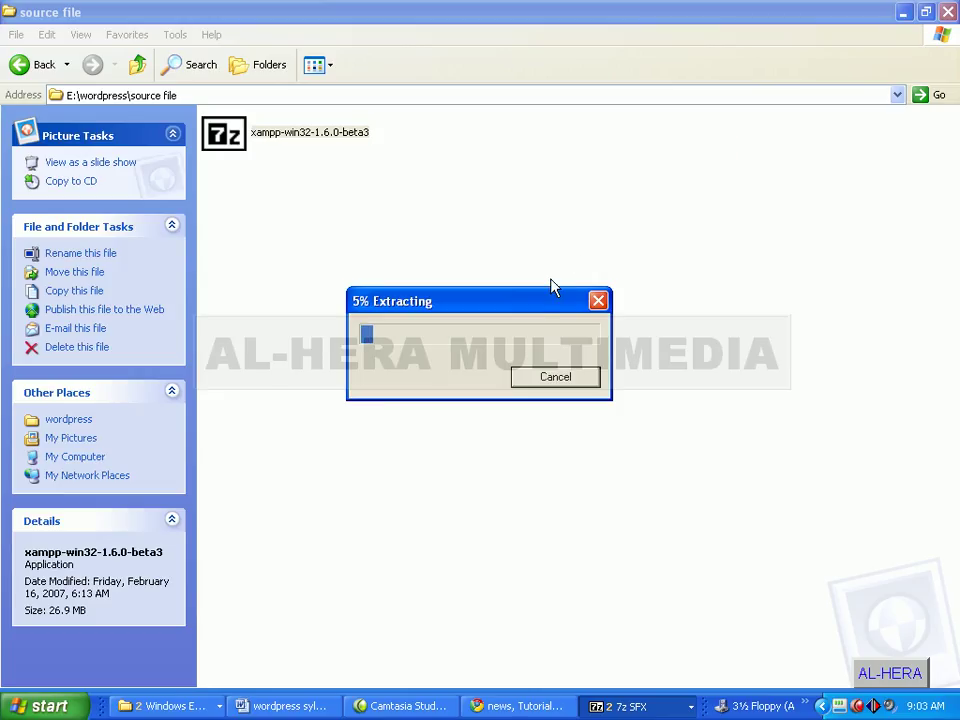
{"action": "left_click_drag", "start_coordinate": [535, 293], "coordinate": [558, 199]}
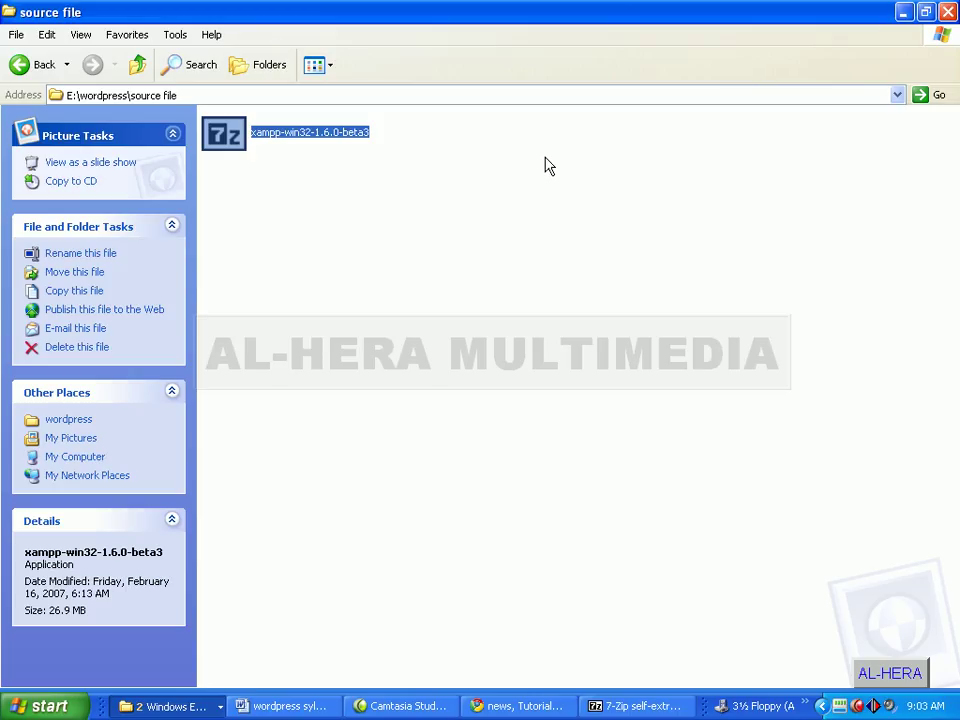
Step: Bring up the GAME (E:) drive window, locate the extracted xampp folder, and check the drive's path
{"action": "left_click", "coordinate": [390, 182]}
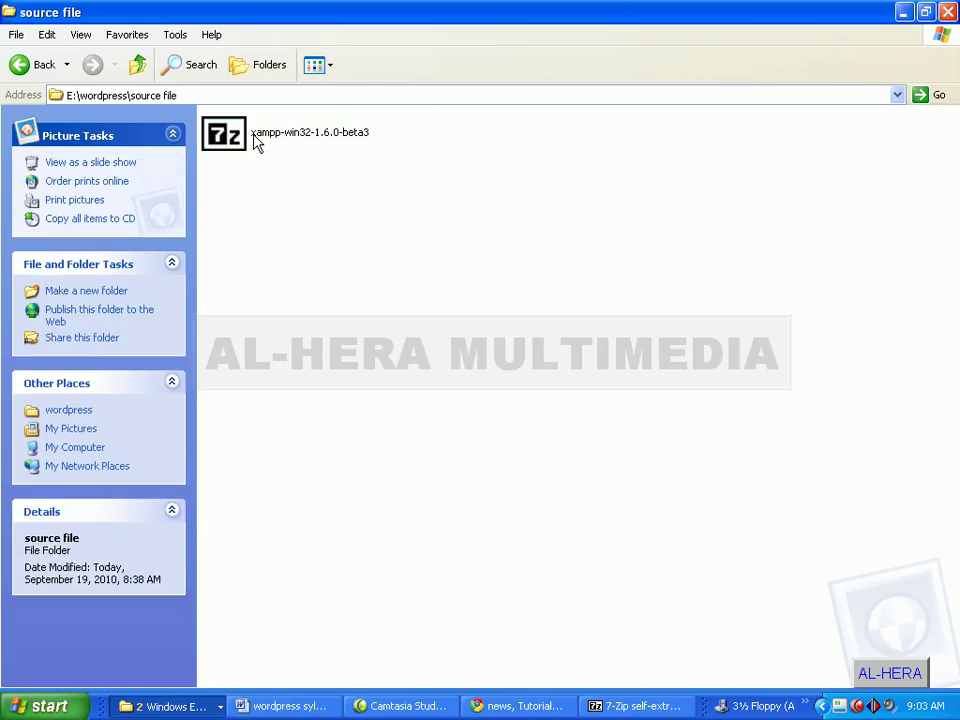
{"action": "mouse_move", "coordinate": [255, 142]}
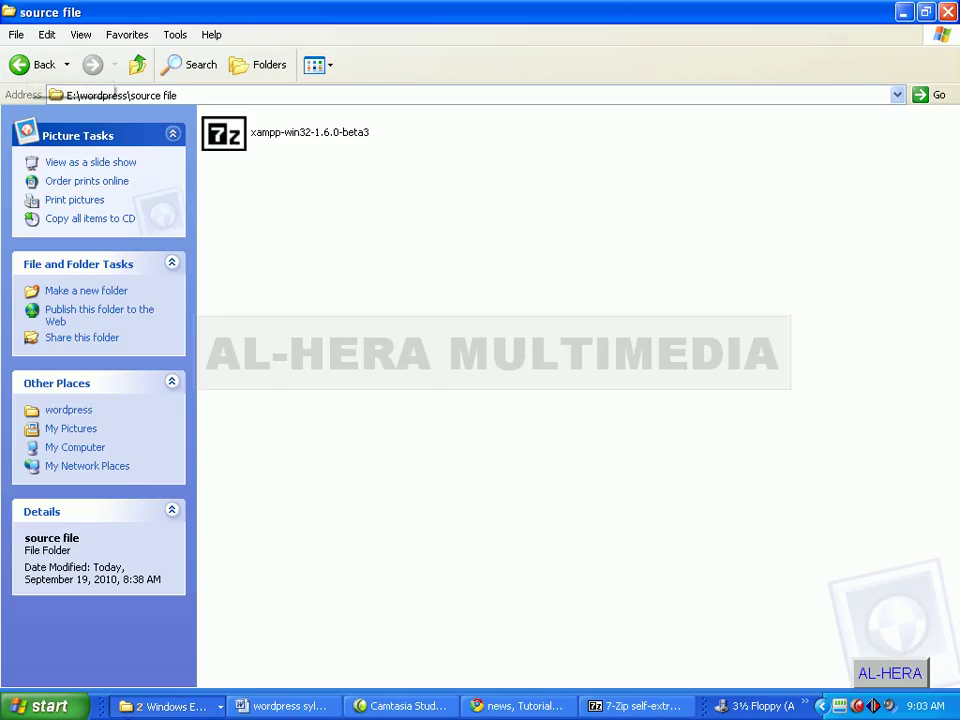
{"action": "left_click", "coordinate": [165, 706]}
{"action": "left_click", "coordinate": [130, 657]}
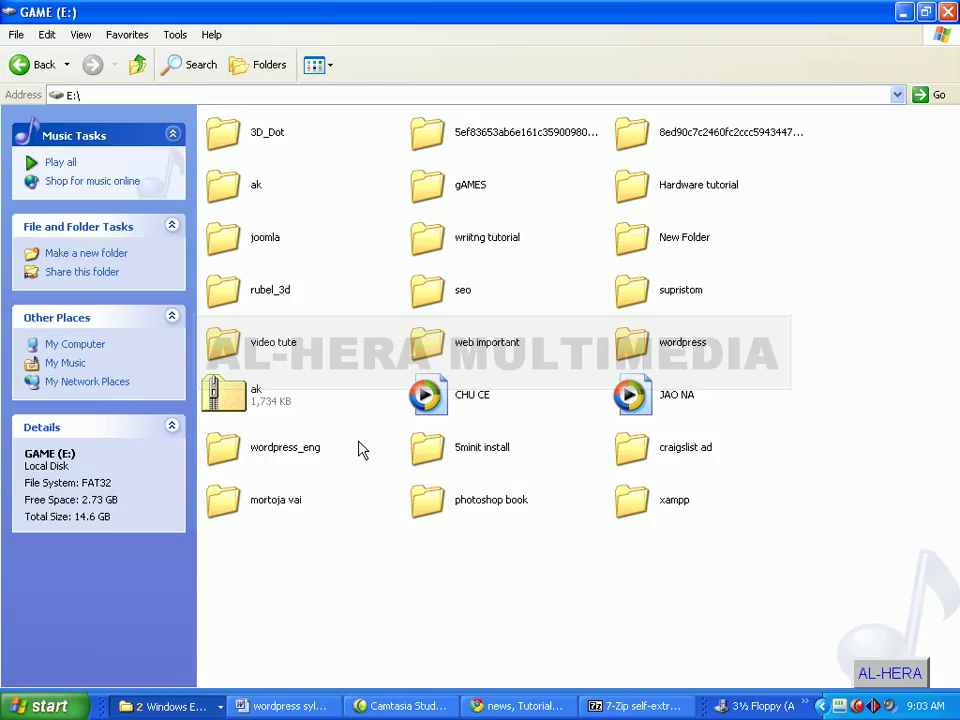
{"action": "left_click", "coordinate": [628, 508]}
{"action": "left_click", "coordinate": [634, 553]}
{"action": "left_click", "coordinate": [639, 514]}
{"action": "left_click", "coordinate": [638, 541]}
{"action": "left_click", "coordinate": [72, 96]}
{"action": "left_click", "coordinate": [91, 95]}
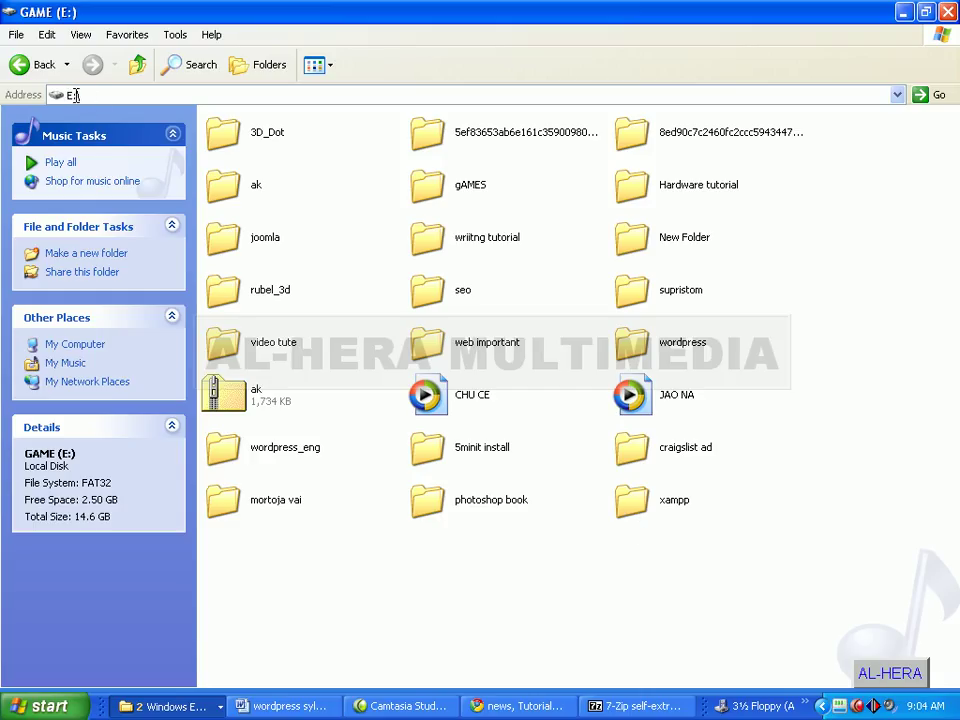